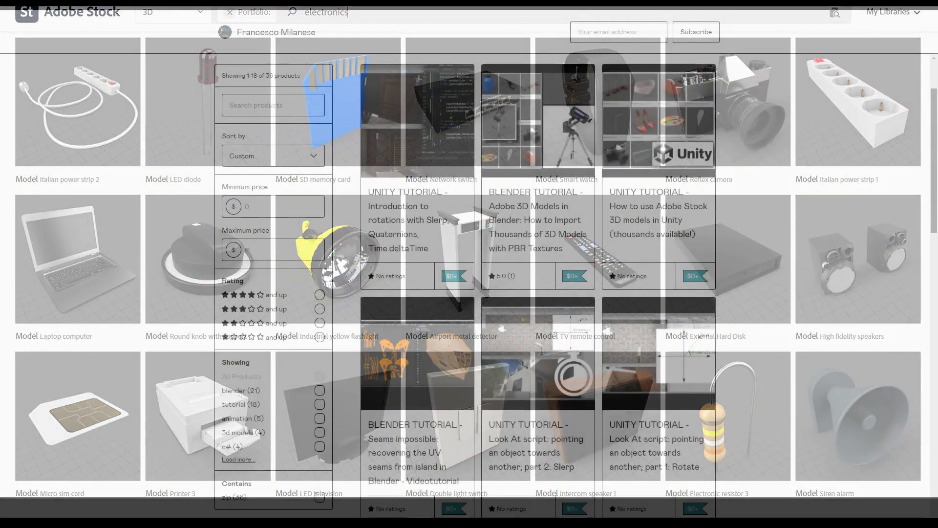
- Browse the creator's store page of Unity and Blender tutorial products
scroll(55, 434, down, 2)
scroll(55, 436, down, 8)
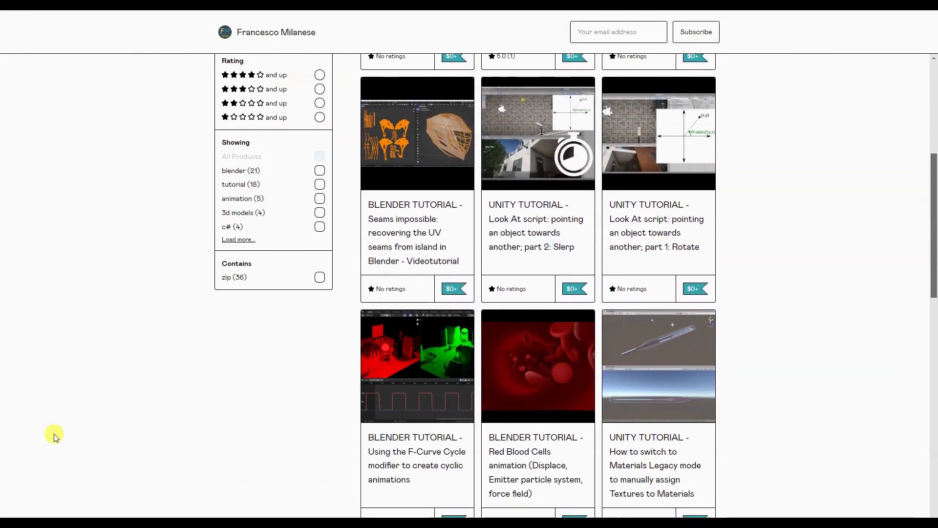
scroll(55, 436, down, 8)
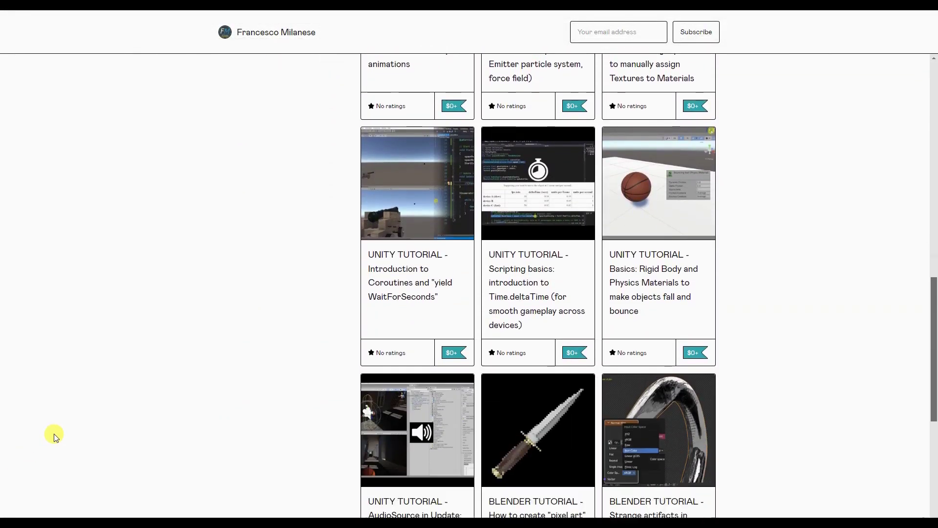
scroll(55, 436, down, 8)
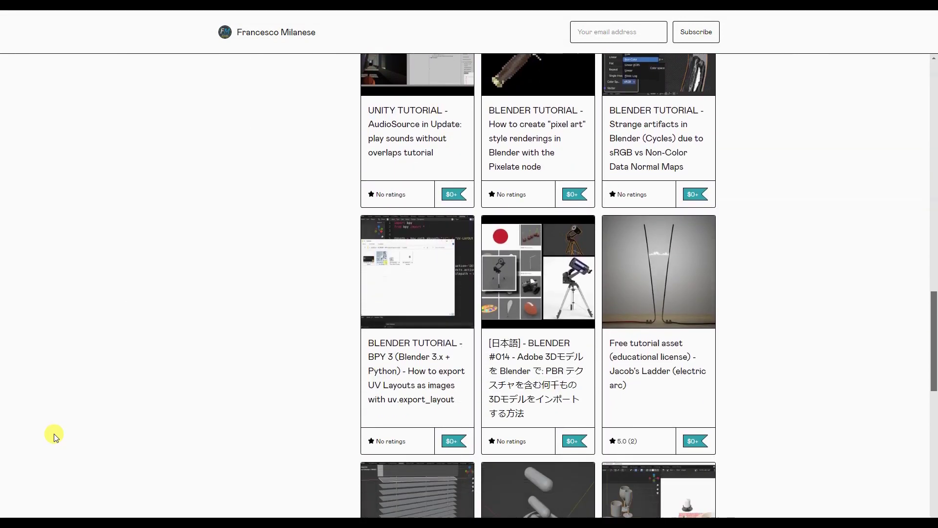
scroll(55, 436, down, 7)
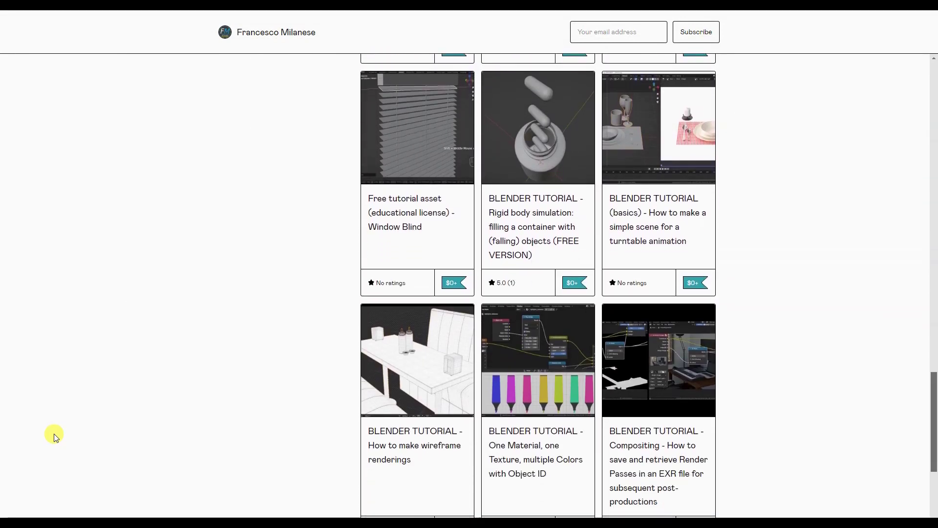
scroll(55, 436, down, 8)
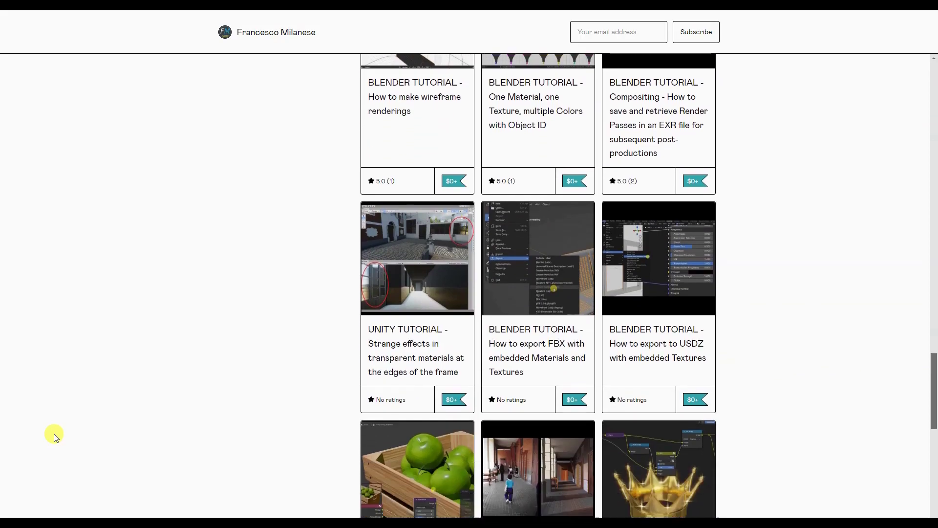
scroll(55, 437, down, 2)
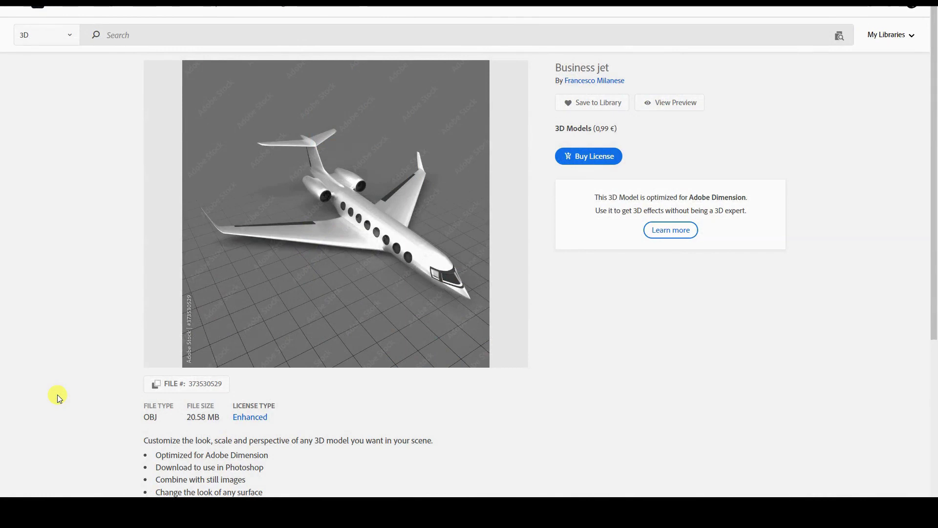
- Leave the Business jet page and run an empty search in the 3D category to browse all available models
scroll(57, 395, down, 2)
scroll(57, 394, up, 2)
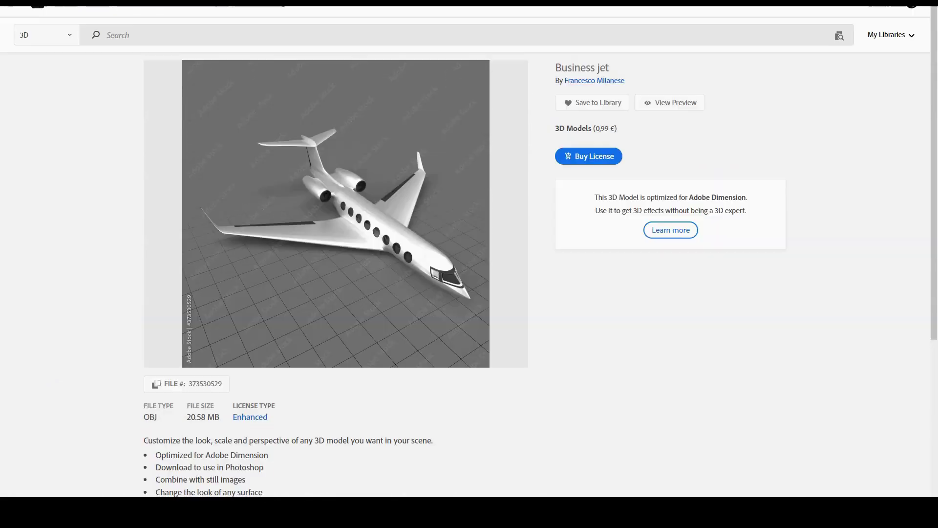
click(151, 39)
key(Return)
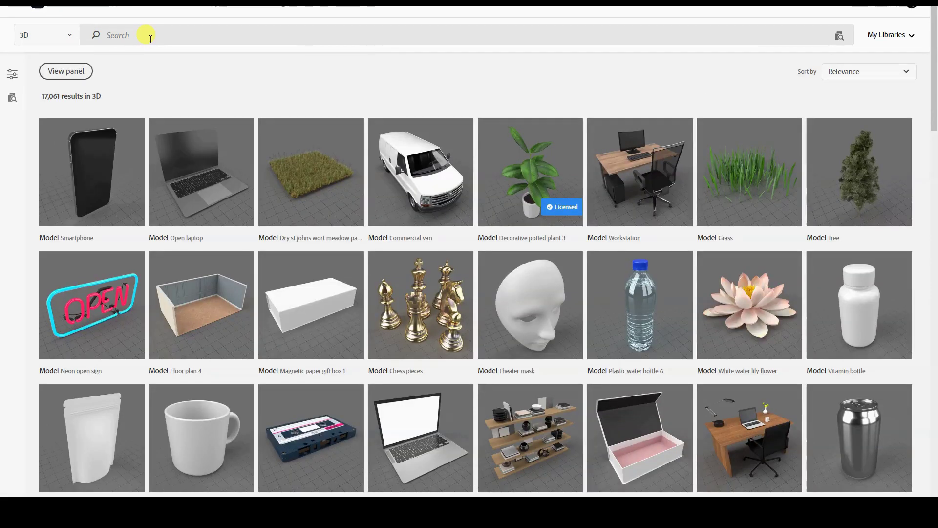
triple_click(54, 95)
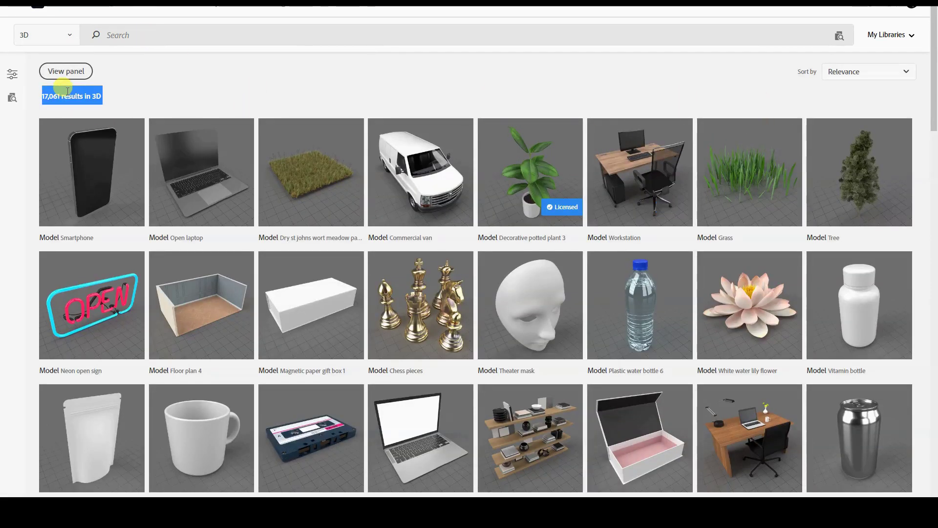
click(117, 97)
drag(934, 117, 915, 484)
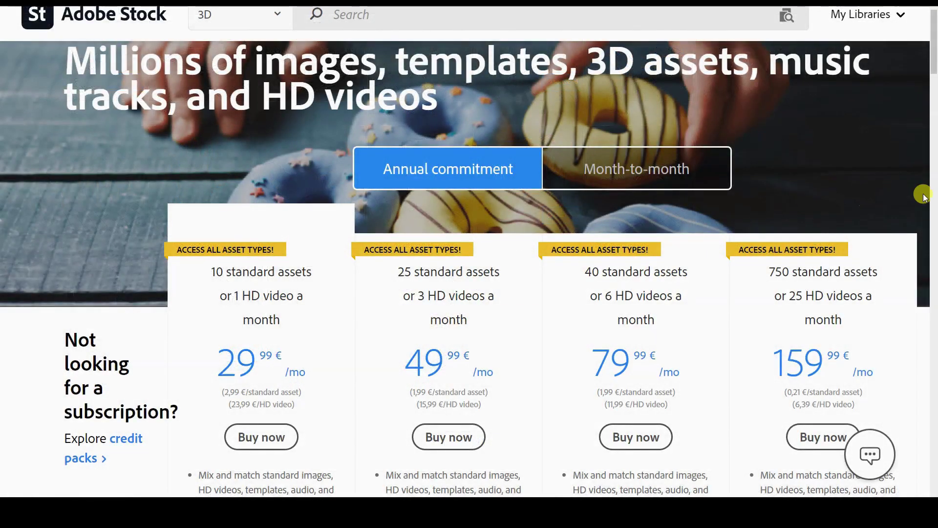
- Examine the annual subscription plans, especially the 750 standard assets plan and its price per asset
drag(931, 49, 933, 71)
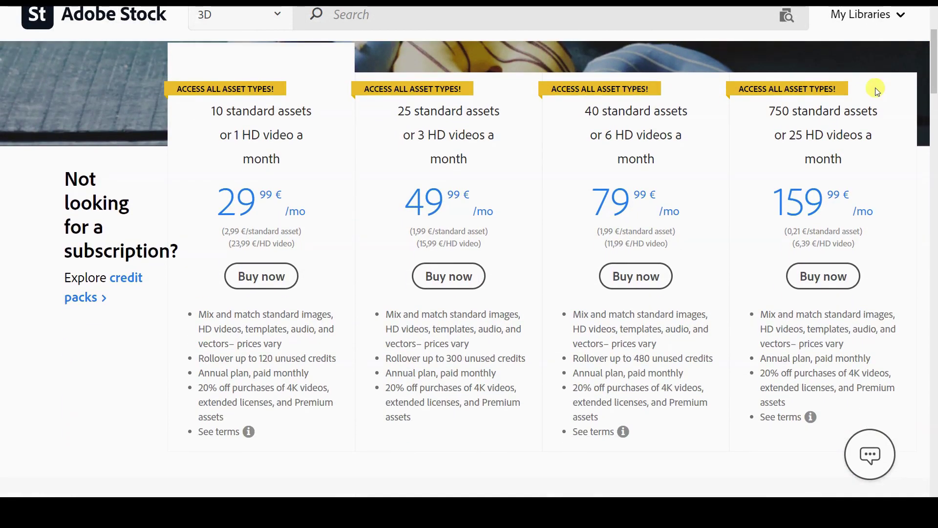
triple_click(788, 109)
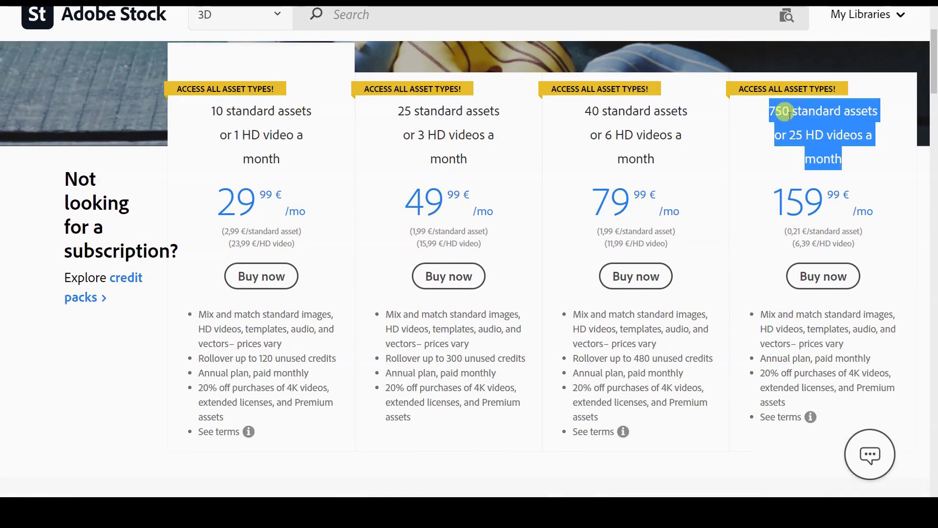
triple_click(814, 230)
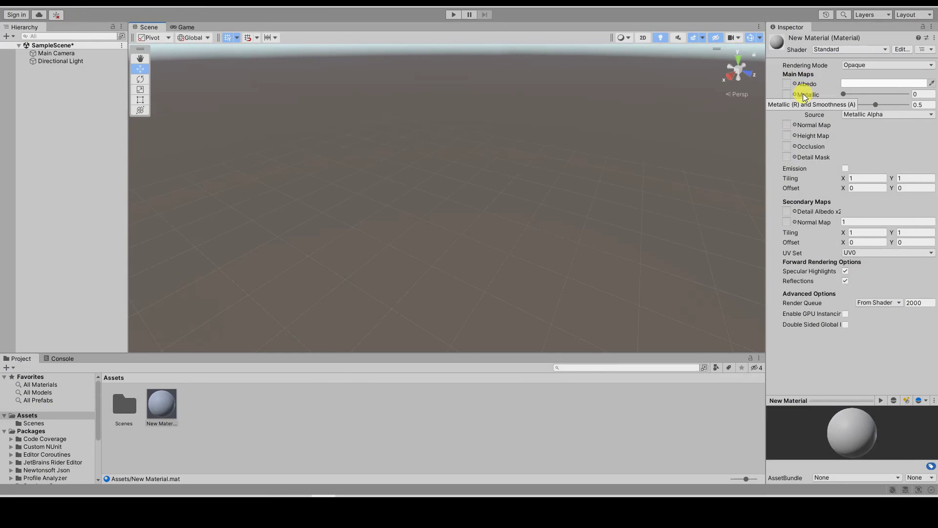
- Inspect the smoothness Source options of New Material in Unity
click(880, 115)
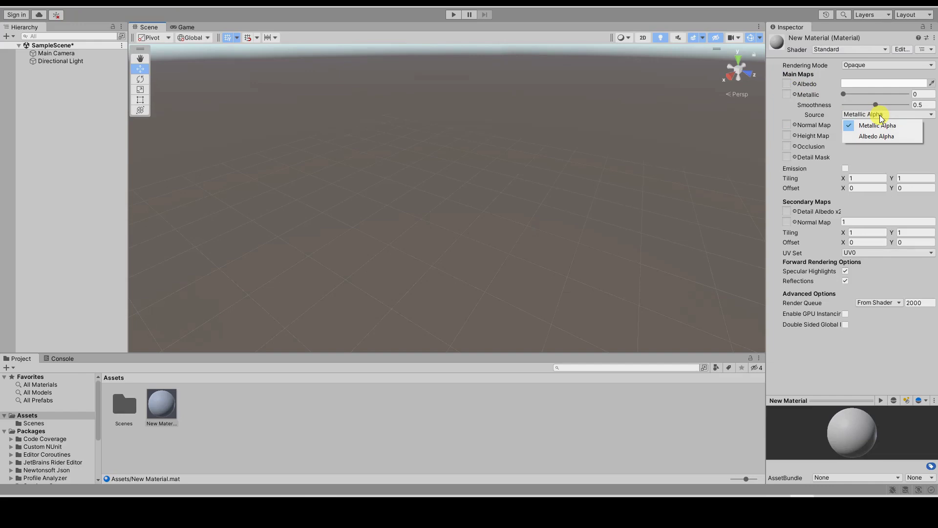
click(883, 117)
click(879, 116)
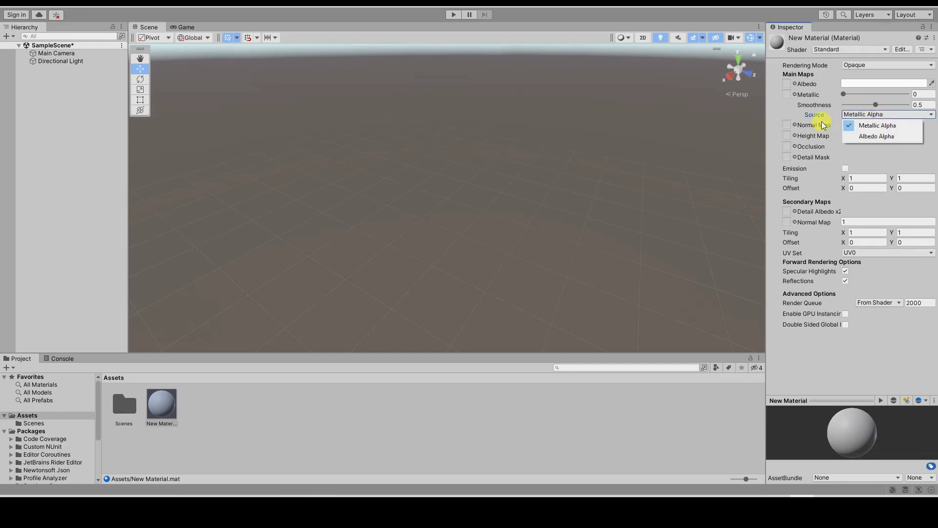
click(831, 109)
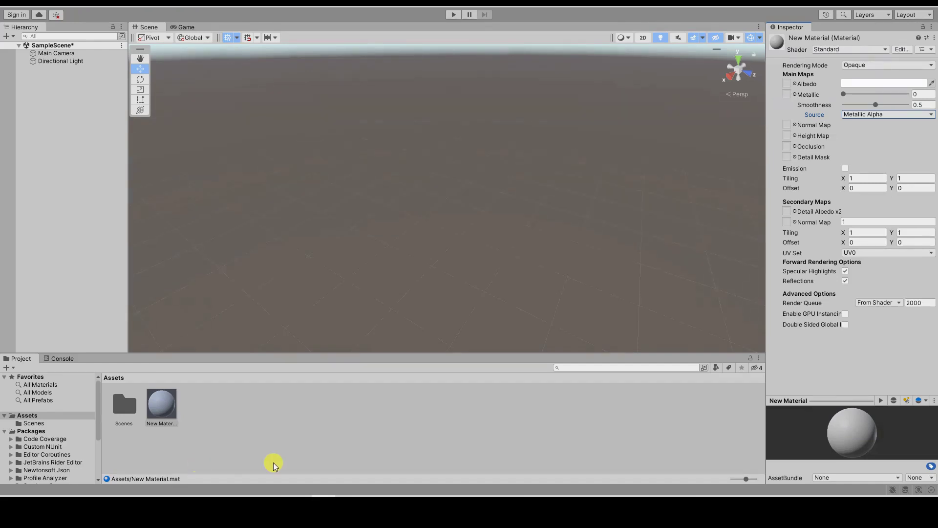
- Delete the New Material asset from the project's Assets folder
click(298, 433)
click(161, 404)
key(Delete)
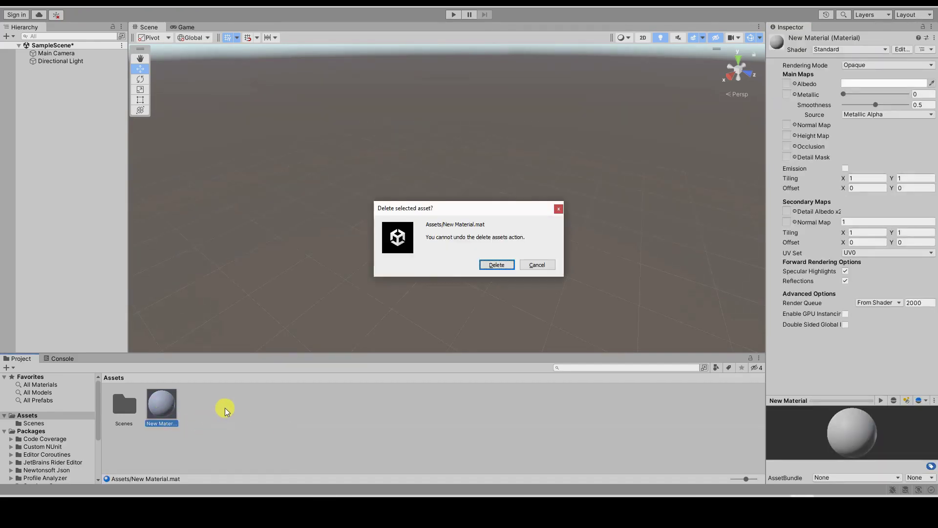
click(499, 264)
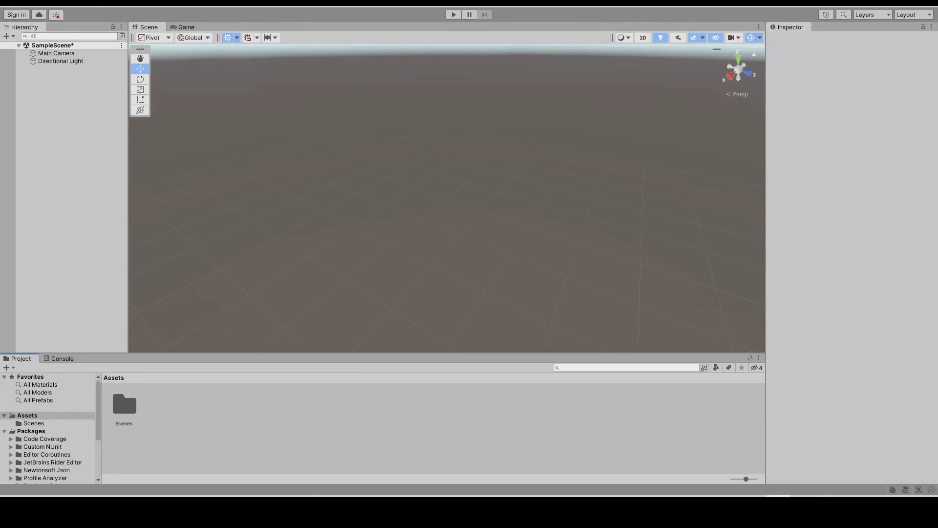
- Import business_jet.mtl and business_jet.obj from the __business_jet folder into the project's Assets folder
drag(0, 138, 667, 80)
click(620, 192)
ctrl+click(488, 208)
drag(499, 204, 231, 429)
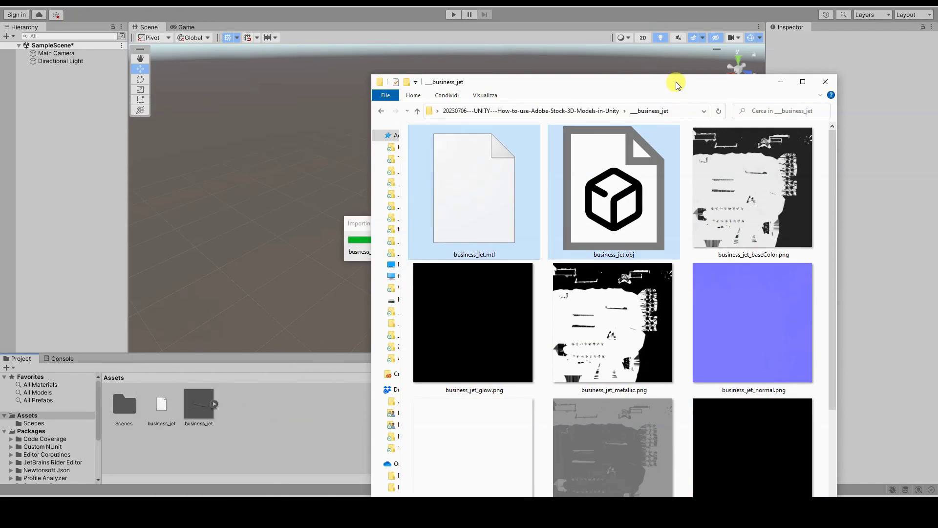
drag(674, 78, 0, 97)
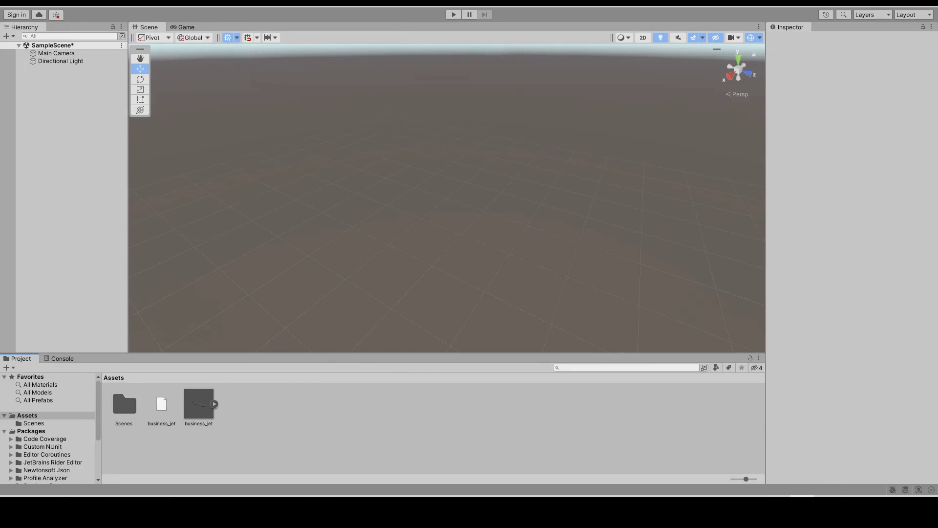
- Place the business_jet model in the scene and look through the materials and meshes embedded in its asset
drag(195, 419, 309, 259)
scroll(440, 237, up, 5)
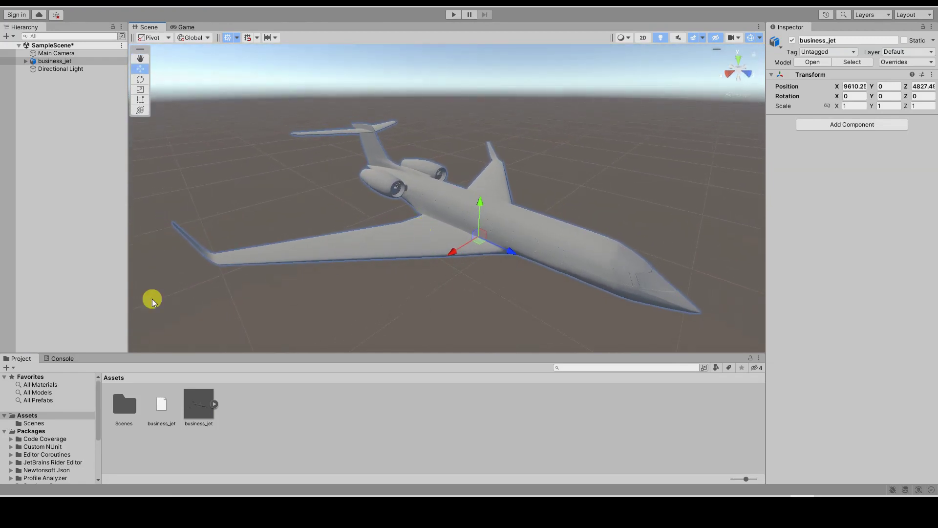
click(214, 404)
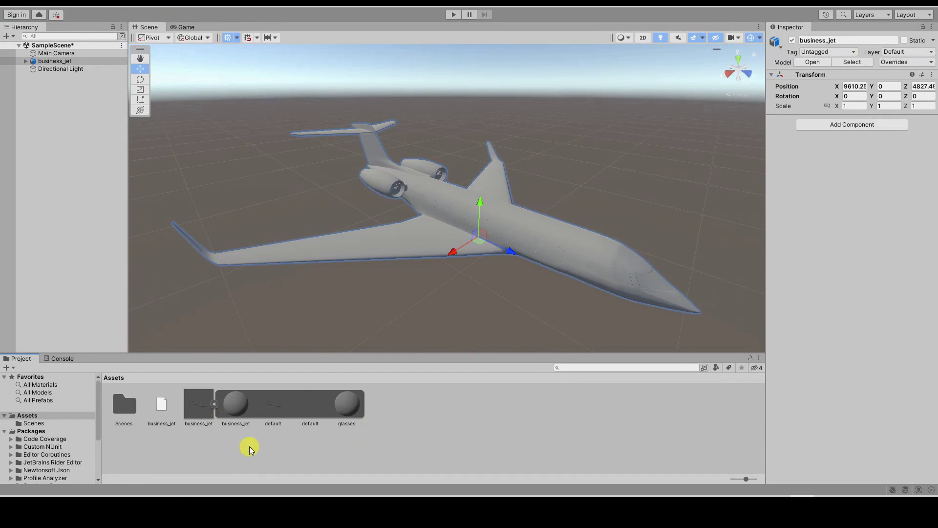
click(214, 404)
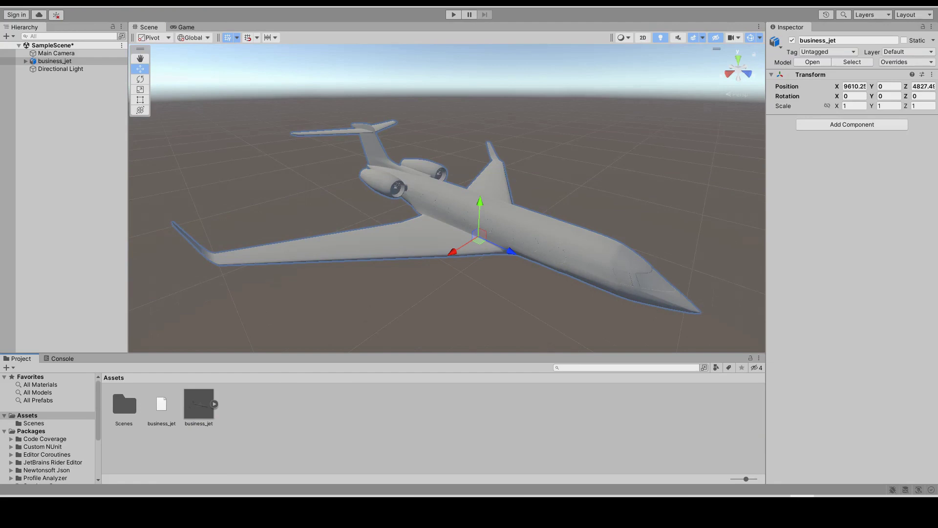
- Set the material location of the business_jet model to Use External Materials (Legacy) in its import settings and apply it
click(202, 411)
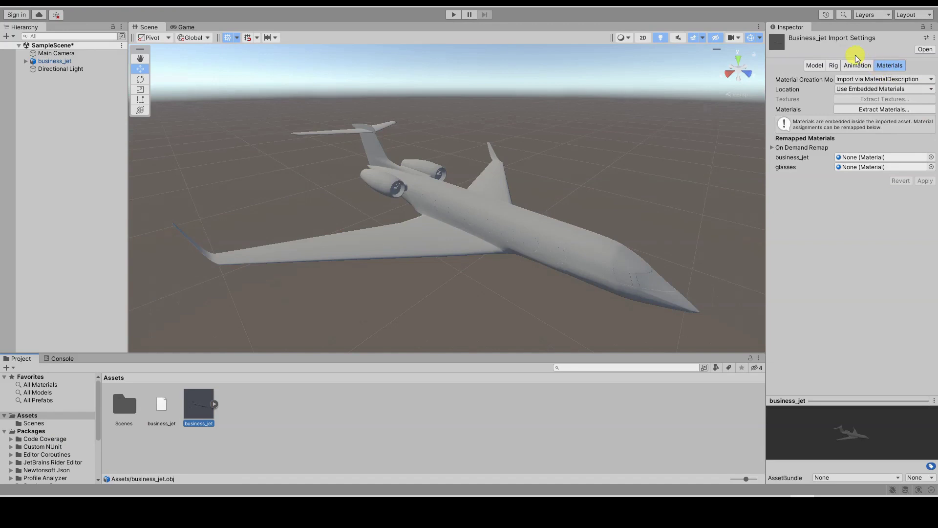
click(815, 66)
click(834, 66)
click(857, 66)
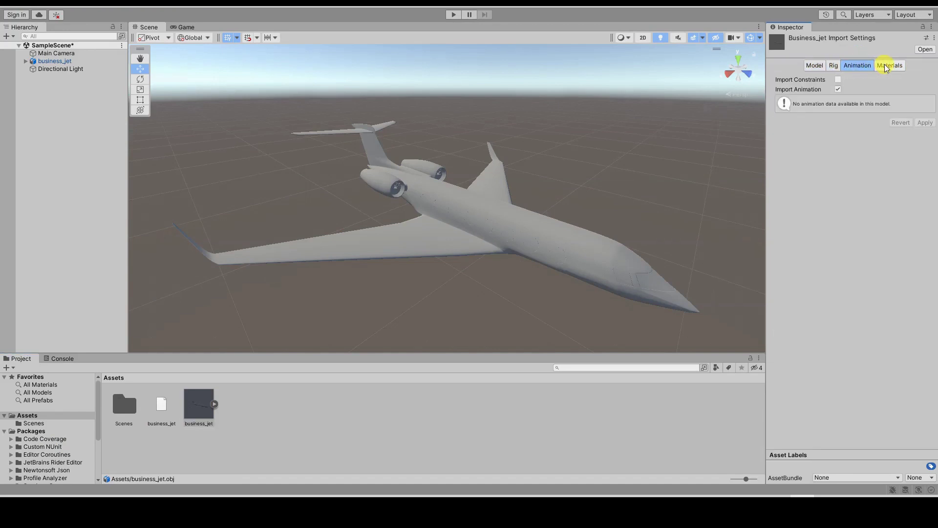
click(894, 65)
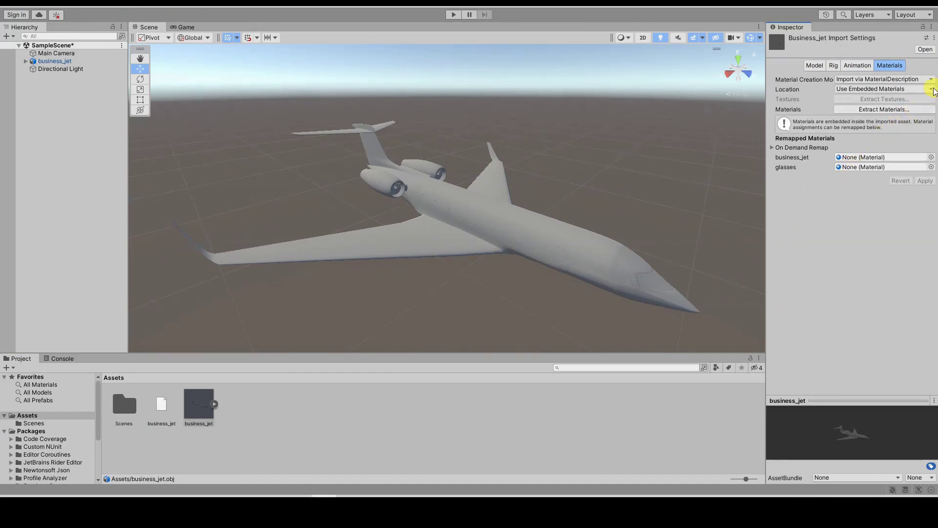
click(933, 89)
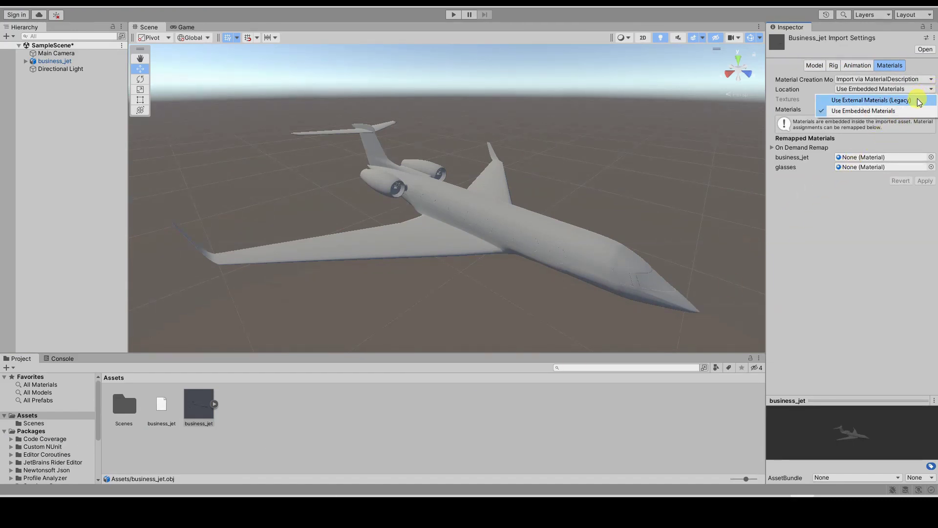
click(918, 100)
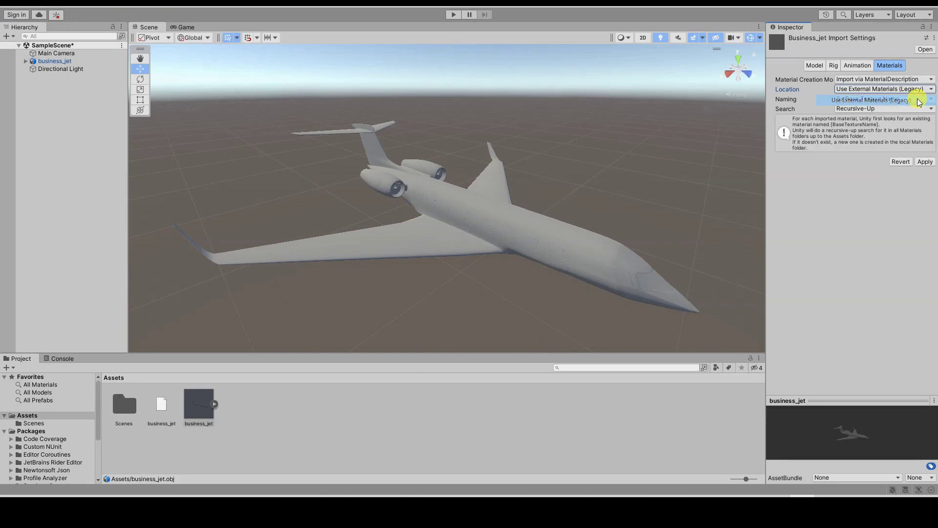
click(923, 162)
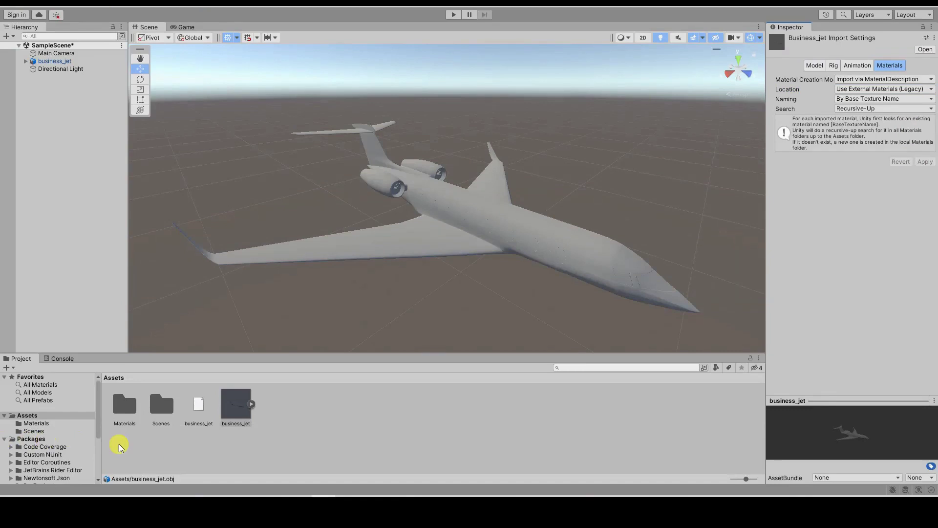
click(272, 450)
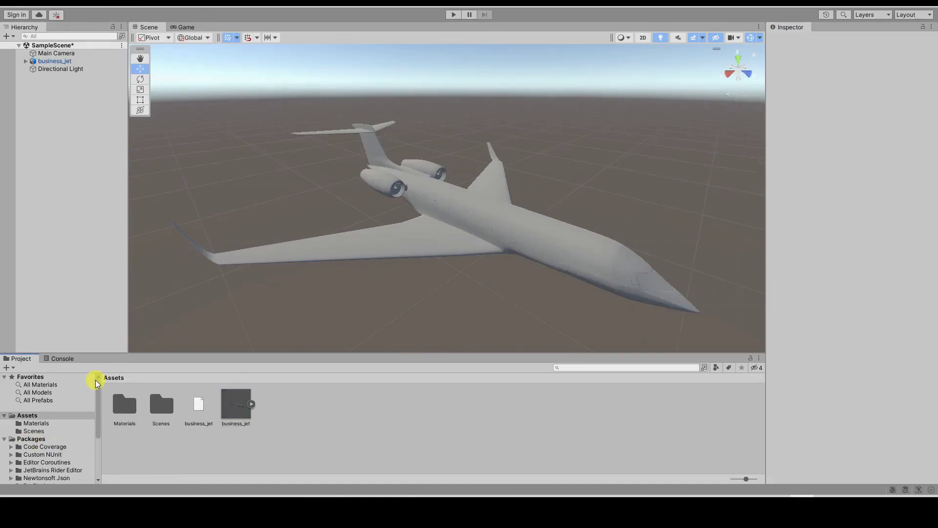
- Open the Materials folder, check the glasses material's properties, and select the business_jet material
double_click(125, 404)
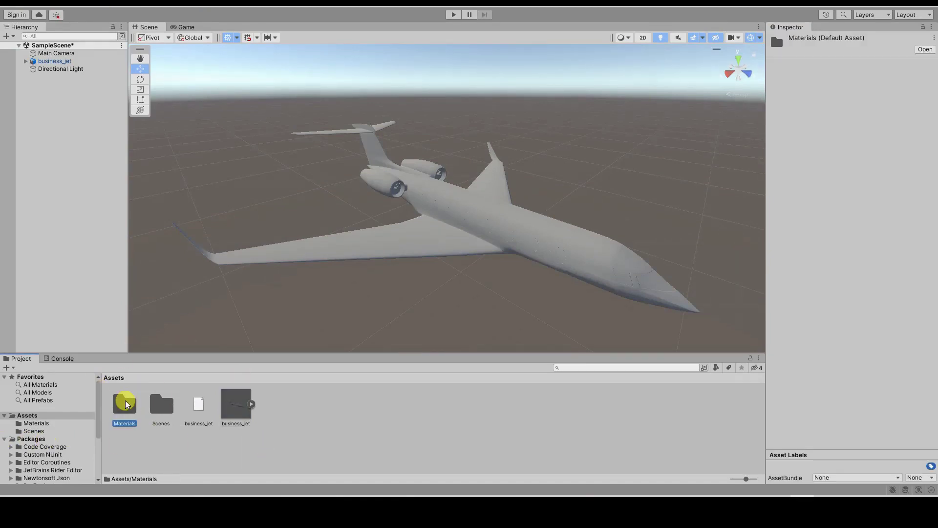
click(126, 404)
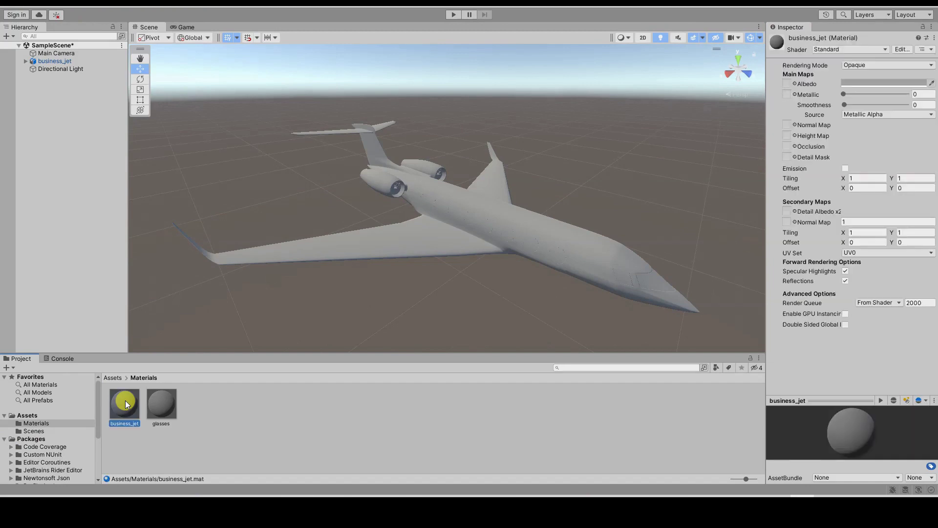
click(168, 405)
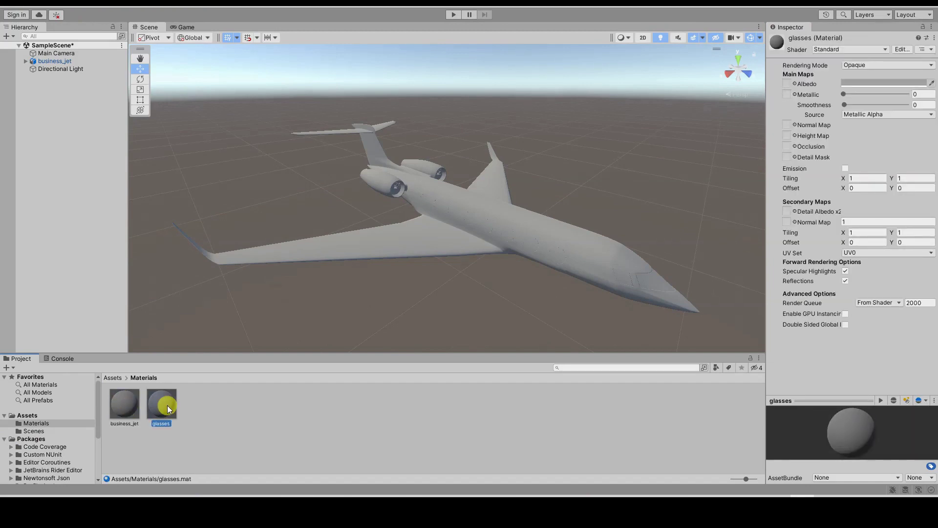
click(127, 410)
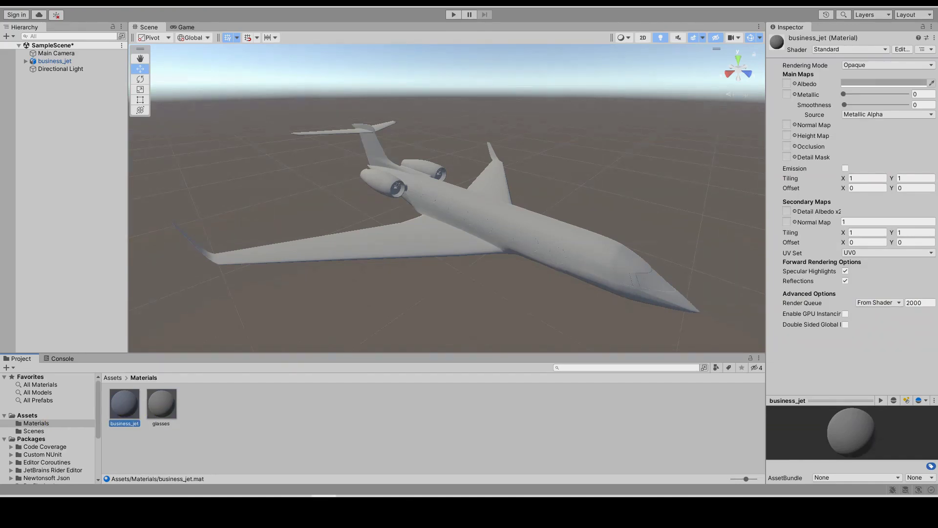
- Import the baseColor, metallic, normal and roughness PNG textures of business_jet and glasses from the __business_jet folder into the project's Materials folder
key(alt+Tab)
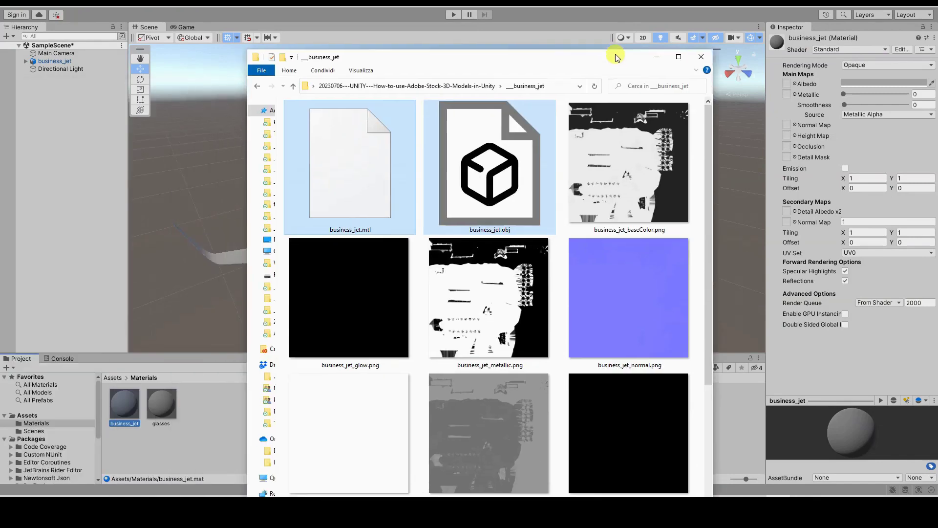
drag(614, 53, 779, 21)
click(802, 132)
ctrl+click(720, 285)
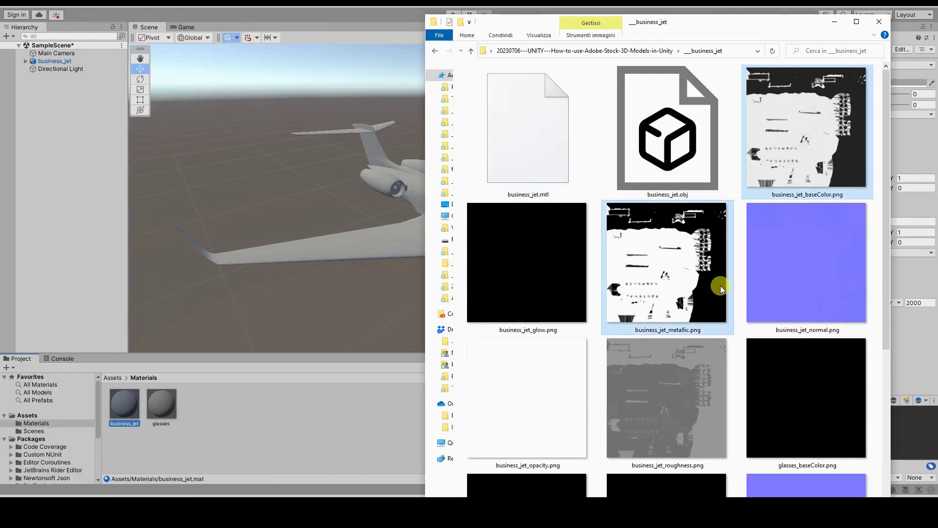
ctrl+click(802, 273)
ctrl+click(693, 367)
scroll(693, 368, down, 4)
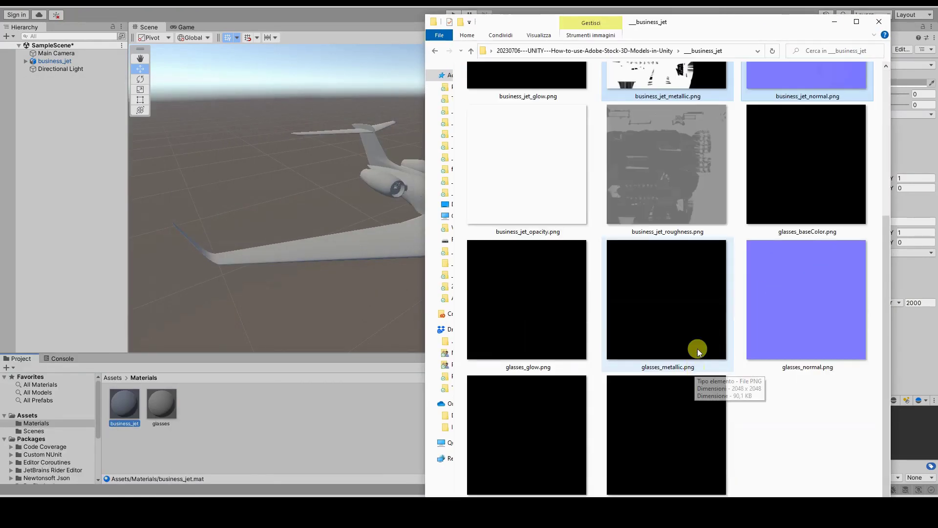
ctrl+click(805, 193)
ctrl+click(685, 300)
ctrl+click(785, 323)
drag(707, 429, 313, 439)
drag(630, 21, 430, 21)
key(alt+Tab)
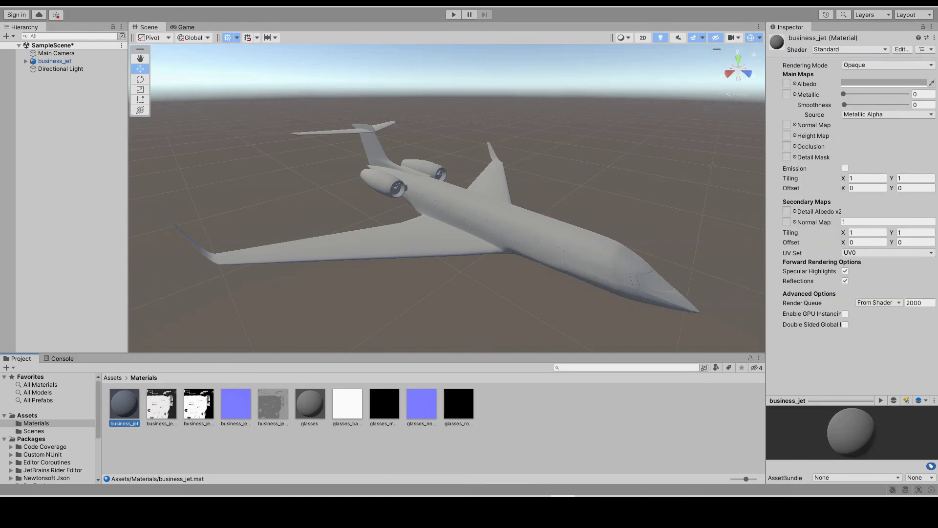
- Switch the business_jet material's shader to Autodesk Interactive and review its rendering modes, keeping Opaque
click(125, 403)
click(852, 47)
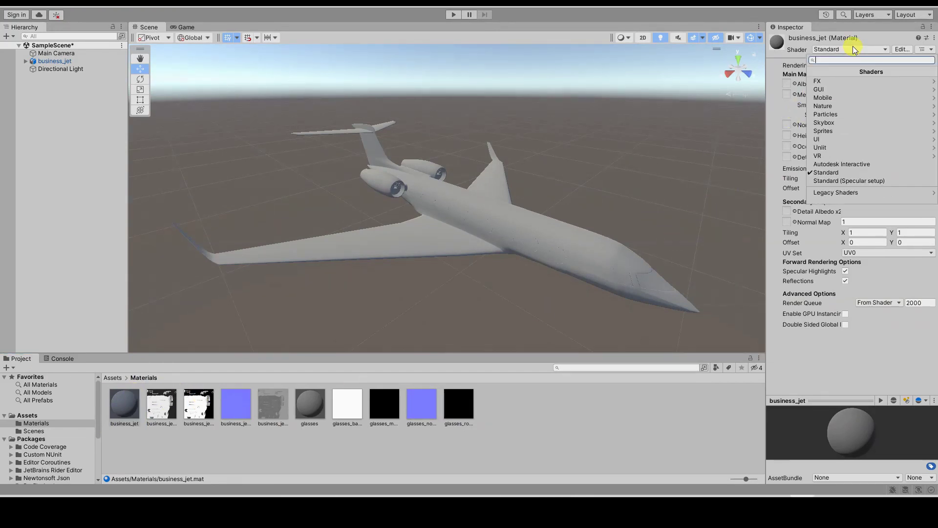
click(882, 167)
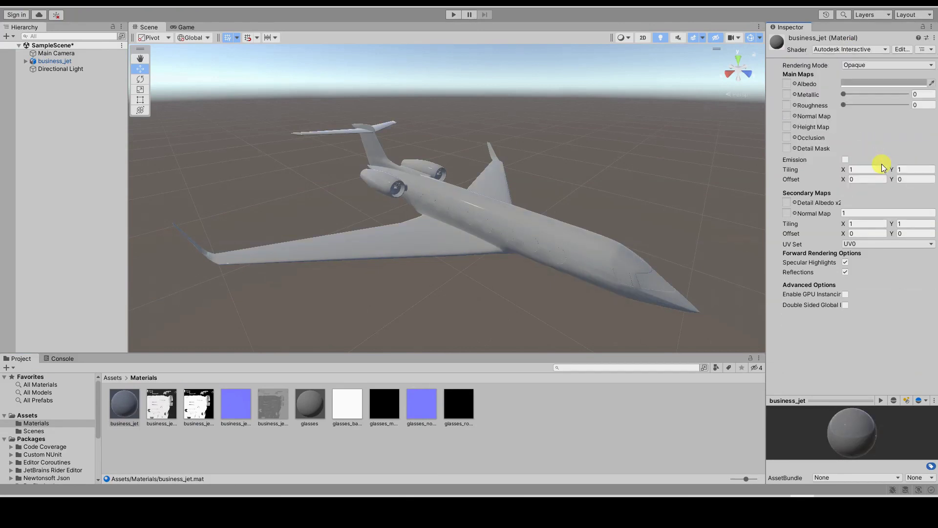
click(898, 64)
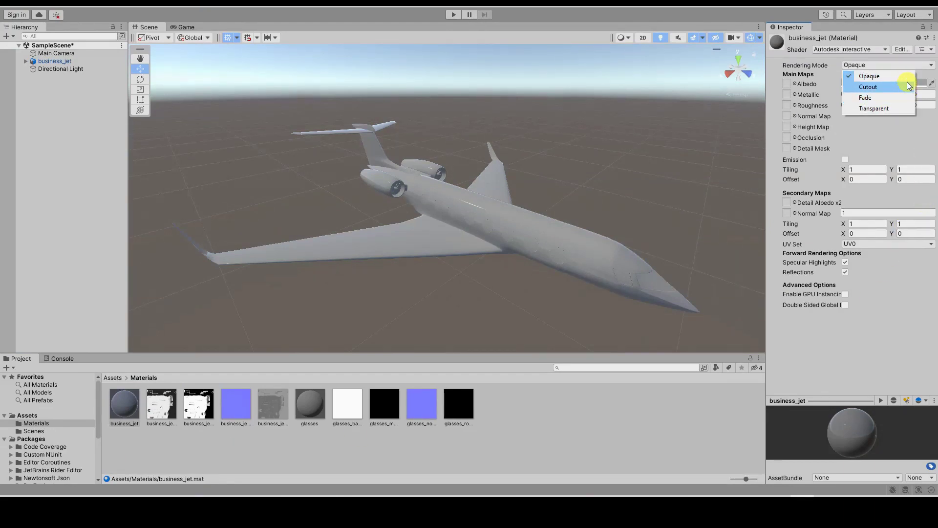
click(906, 64)
click(907, 63)
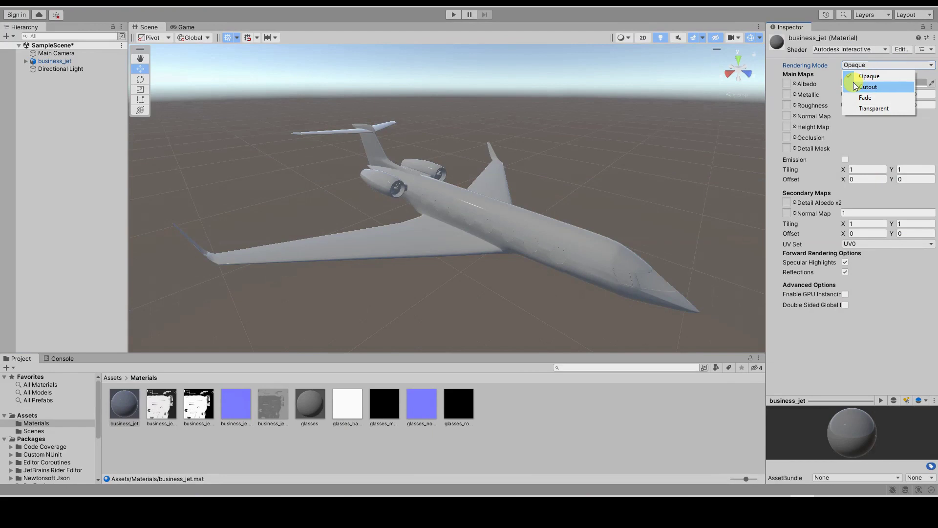
click(783, 88)
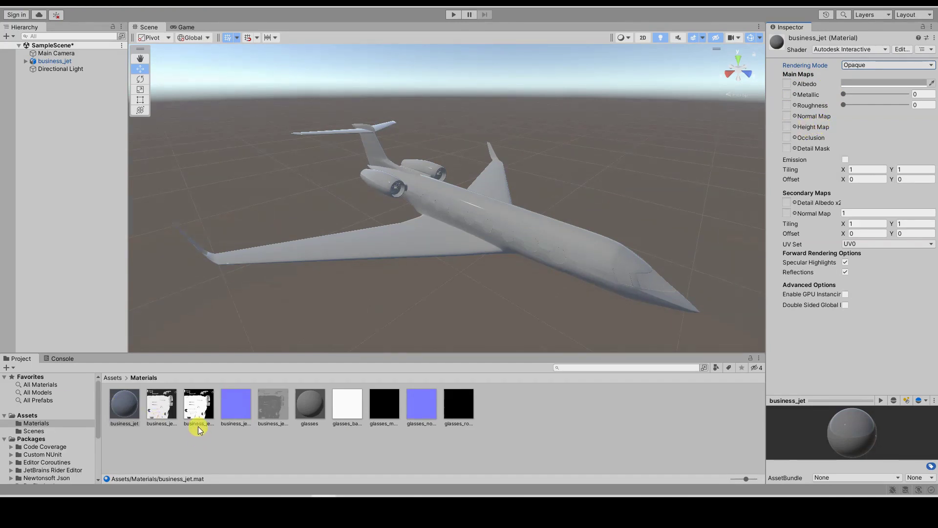
- Assign the business_jet baseColor, metallic, normal and roughness textures to the material's matching maps and fix the normal texture's type
click(161, 405)
drag(161, 406, 787, 83)
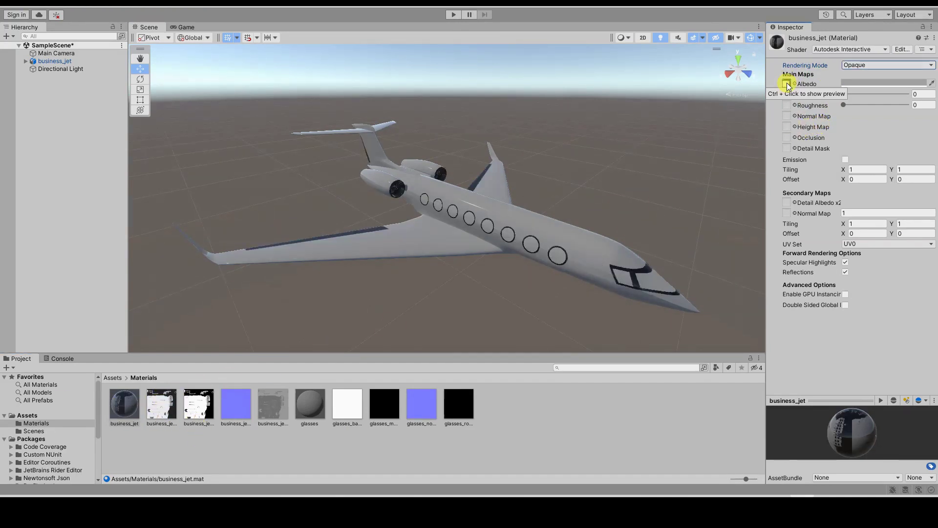
drag(197, 406, 787, 95)
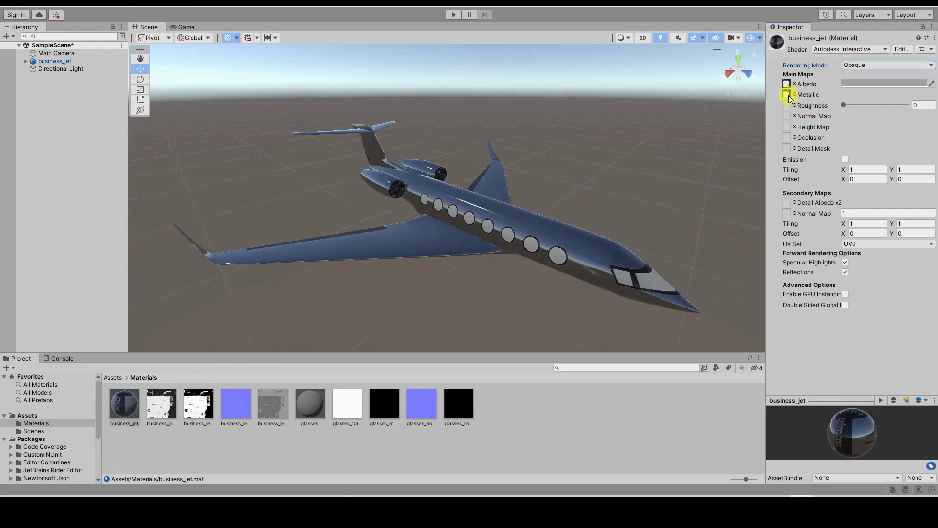
mouse_move(234, 401)
mouse_down()
mouse_move(412, 383)
mouse_move(787, 116)
mouse_up()
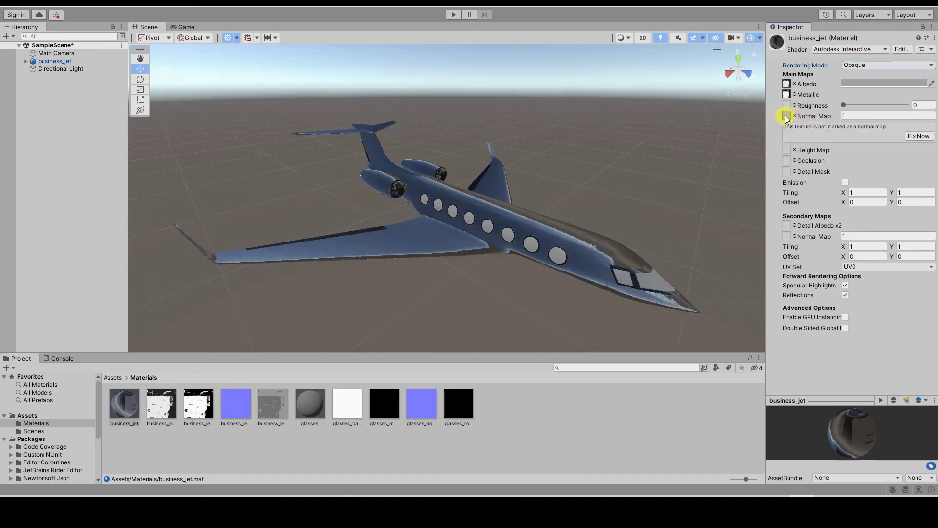
mouse_move(274, 409)
mouse_down()
mouse_move(518, 371)
mouse_move(802, 151)
mouse_move(786, 107)
mouse_up()
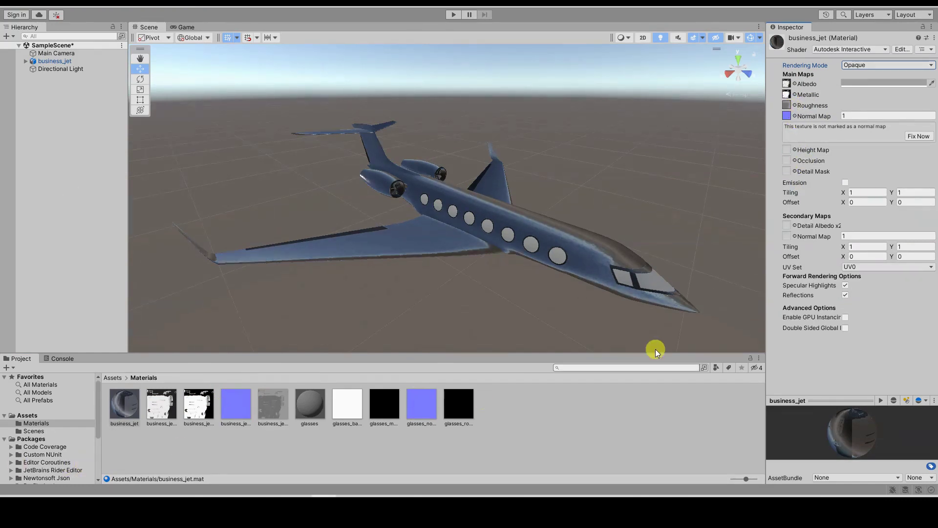
click(918, 136)
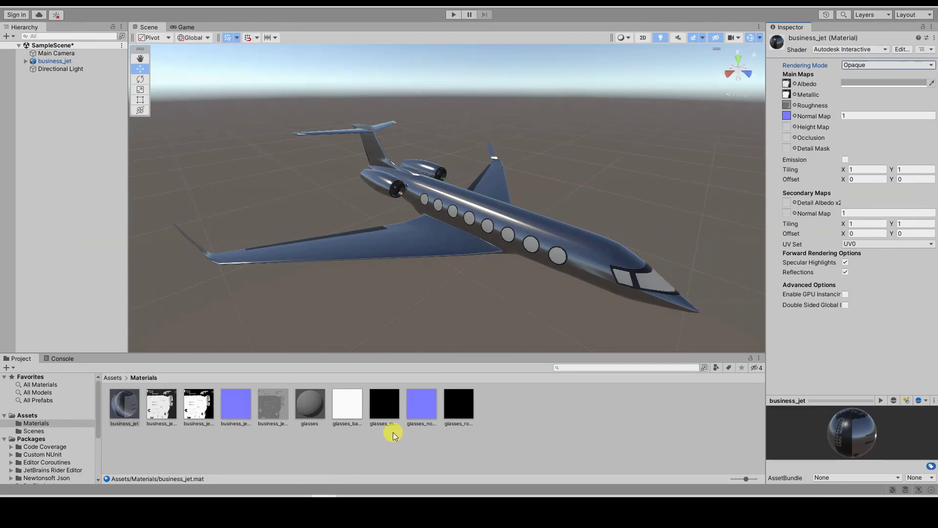
mouse_move(527, 315)
alt+mouse_down()
mouse_move(488, 299)
mouse_move(513, 303)
alt+mouse_up()
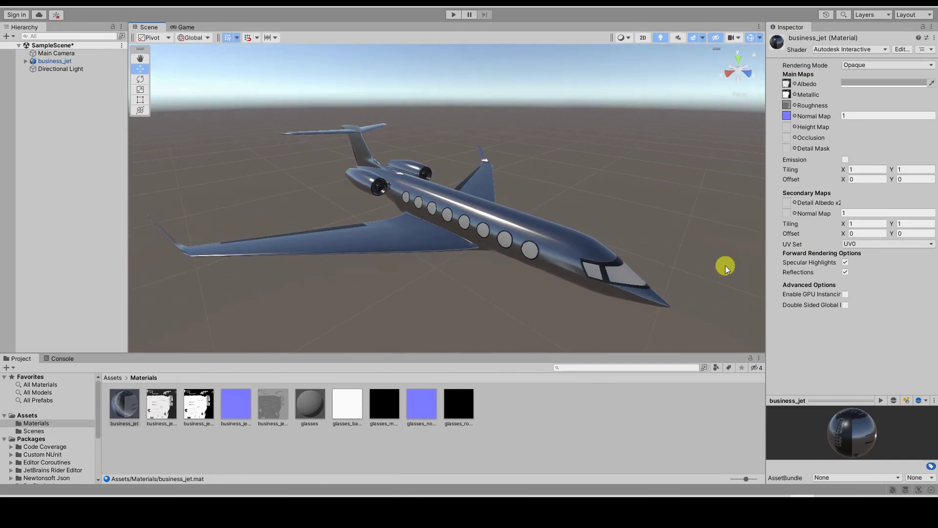
- Set the business_jet material's albedo color to pure white, FFFFFF
click(888, 83)
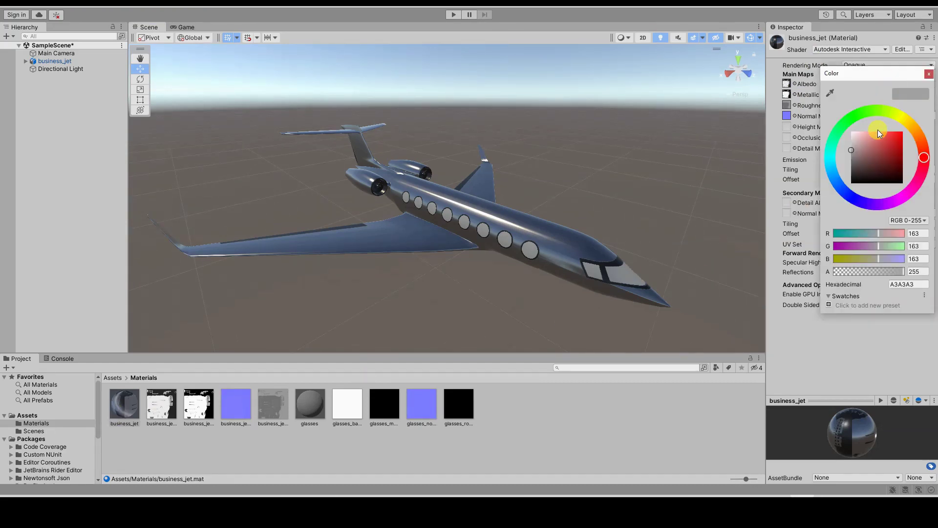
drag(858, 160, 832, 116)
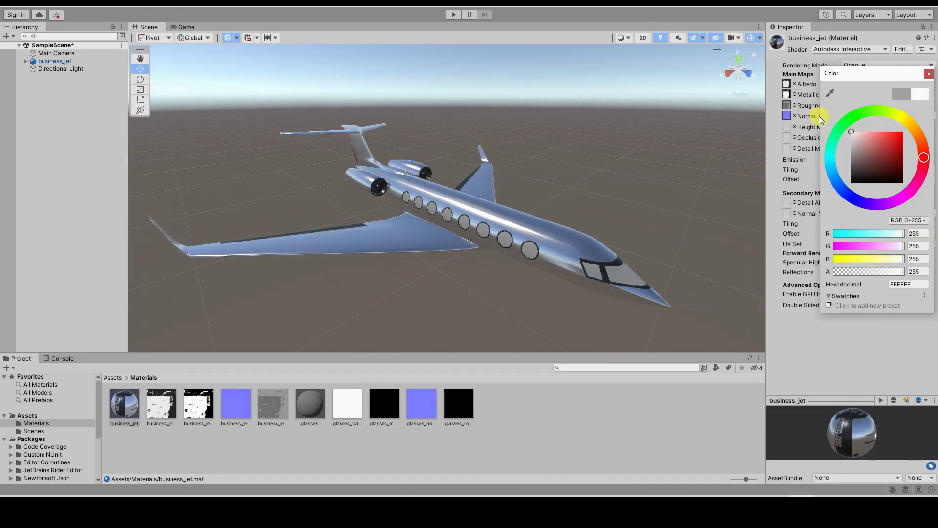
click(802, 338)
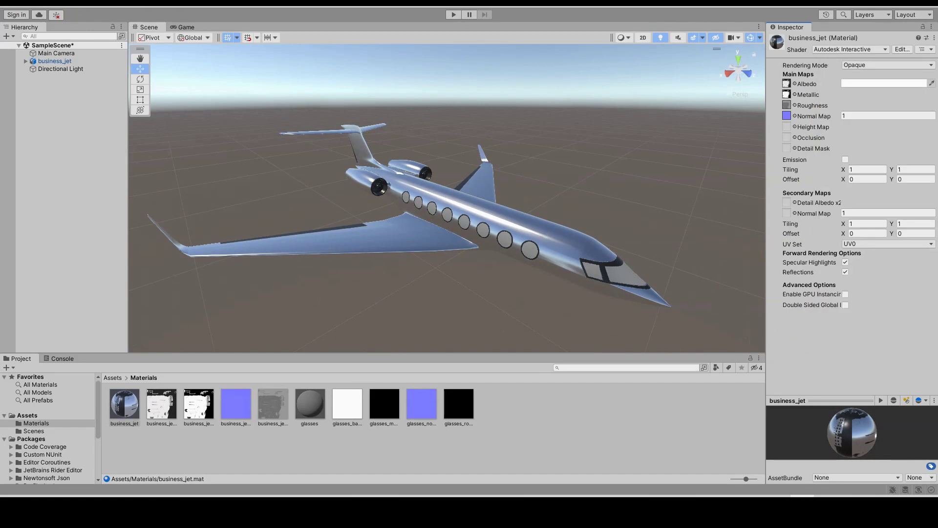
- Try an orange albedo tint such as FF6532 on the business_jet material, and return the color to white
click(909, 83)
mouse_move(926, 155)
mouse_down()
mouse_move(887, 134)
mouse_move(894, 125)
mouse_up()
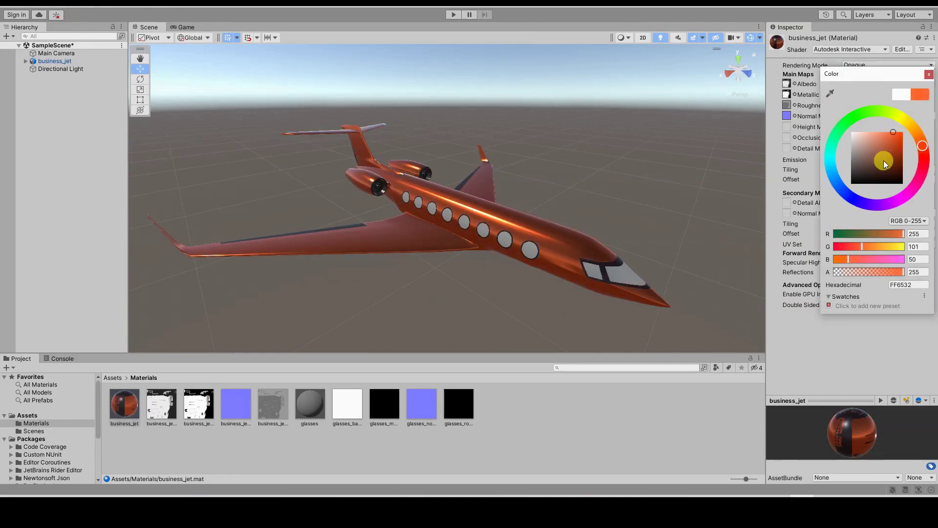
mouse_move(921, 171)
mouse_down()
mouse_move(899, 204)
mouse_move(858, 207)
mouse_move(822, 160)
mouse_move(833, 128)
mouse_move(858, 102)
mouse_move(828, 112)
mouse_up()
click(821, 327)
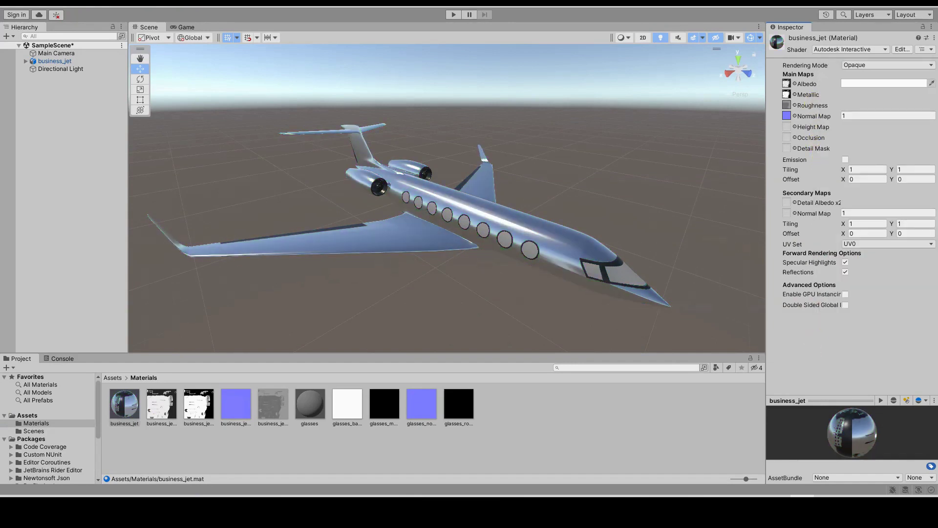
- Turn off sRGB (Color Texture) for the business_jet_roughness texture, apply the import change and view the jet
click(236, 445)
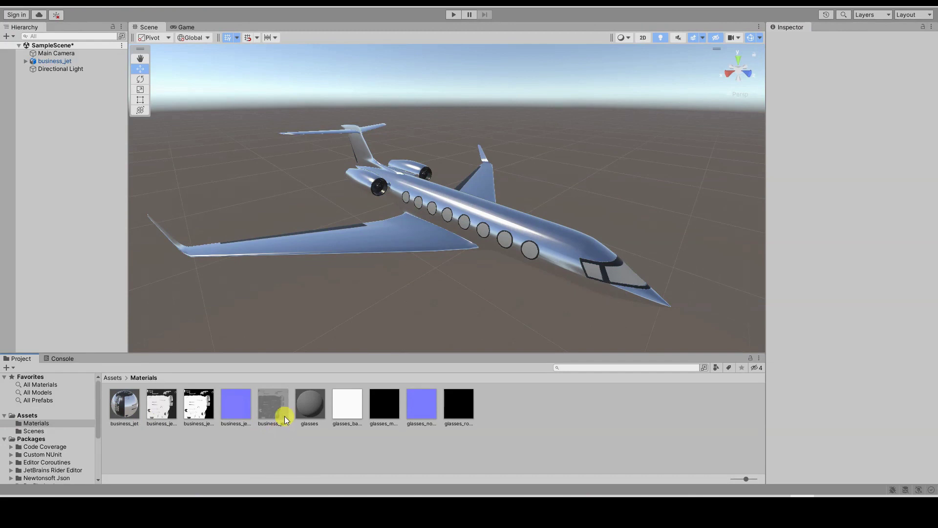
click(263, 408)
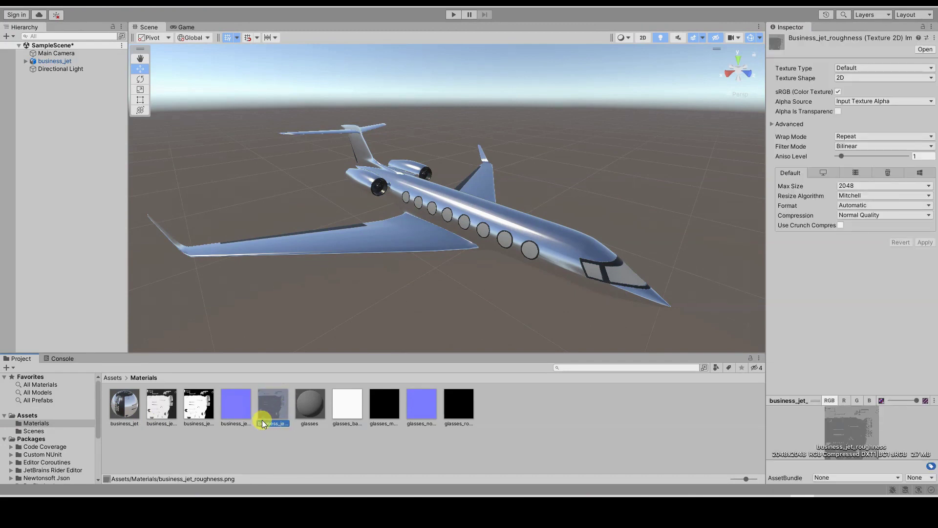
click(838, 92)
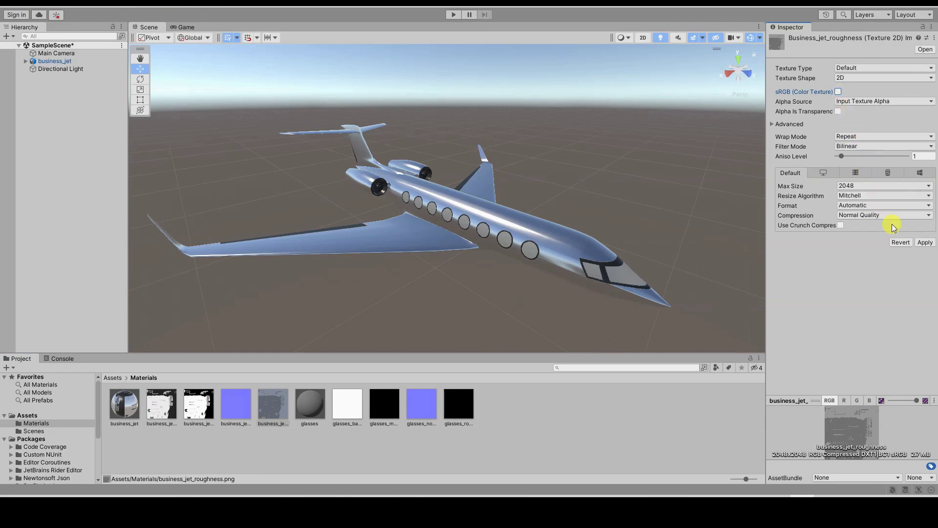
click(925, 242)
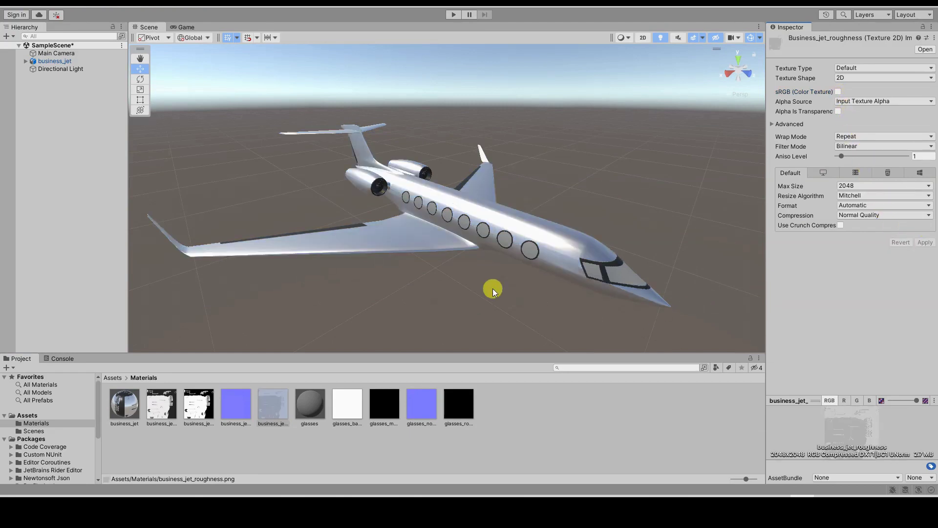
alt+drag(504, 306, 391, 312)
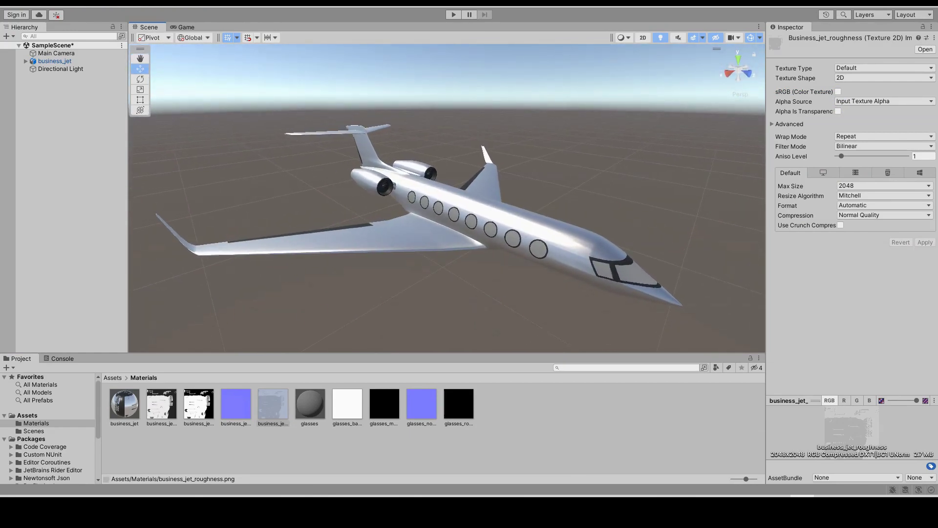
- Switch the glasses material's shader to Autodesk Interactive and its rendering mode to Transparent
click(315, 407)
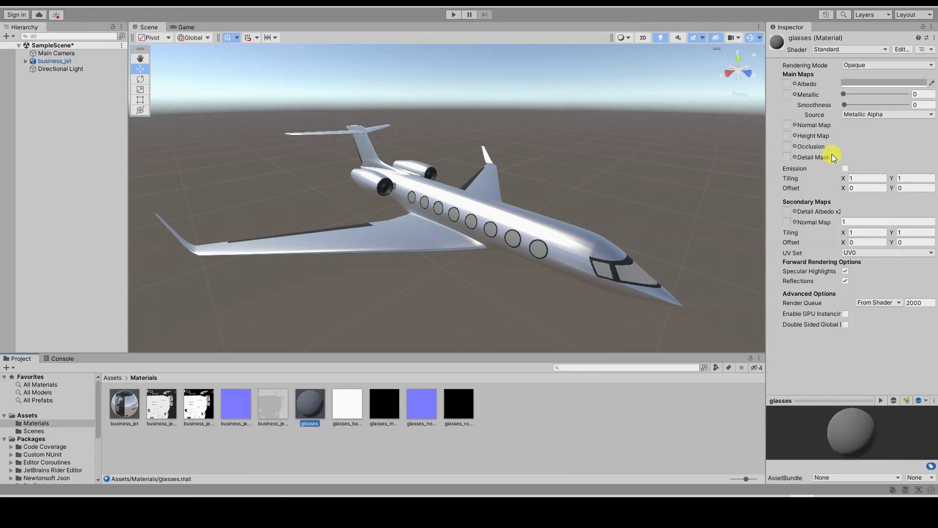
click(867, 50)
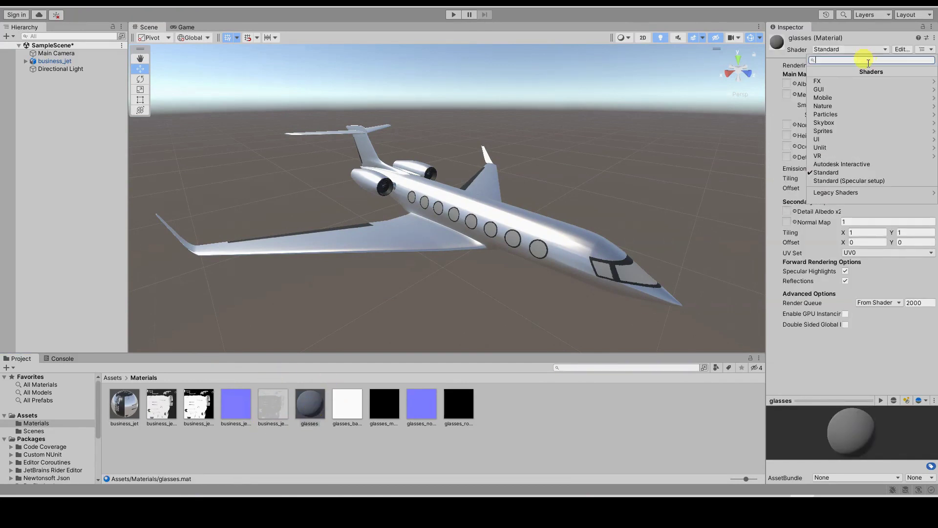
click(869, 165)
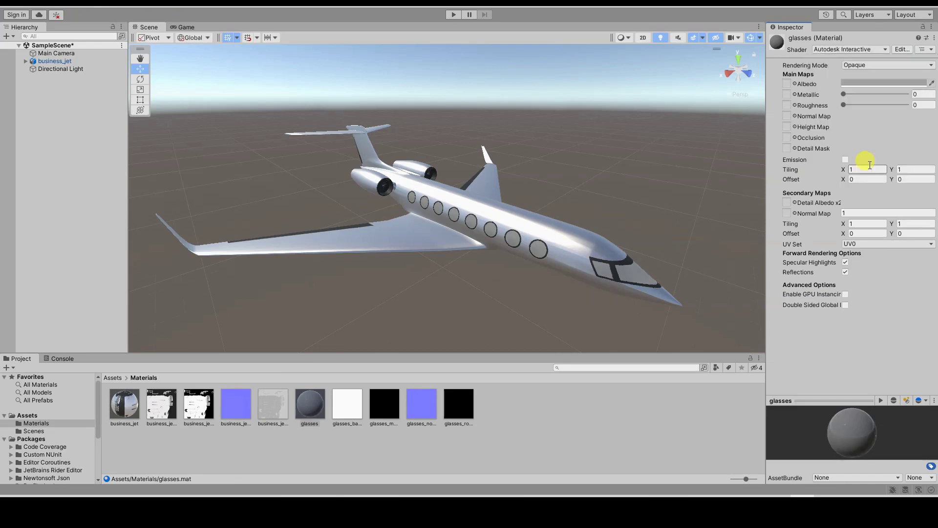
click(879, 66)
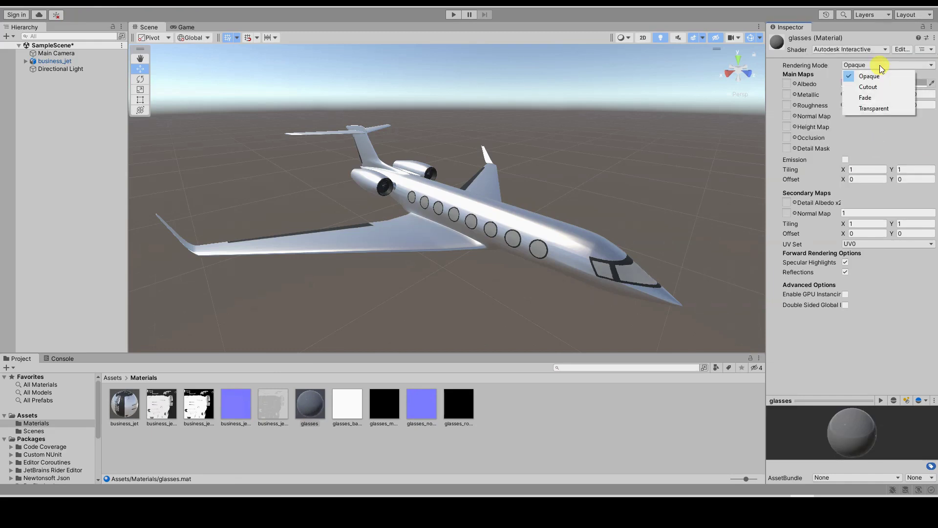
click(884, 109)
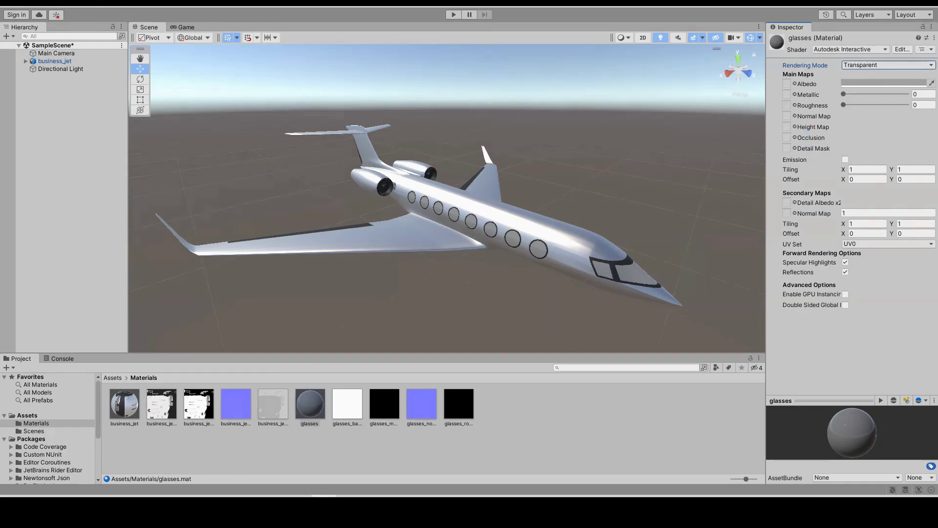
- Lower the alpha of the glasses material's albedo color to 0 and keep the material selected
click(805, 85)
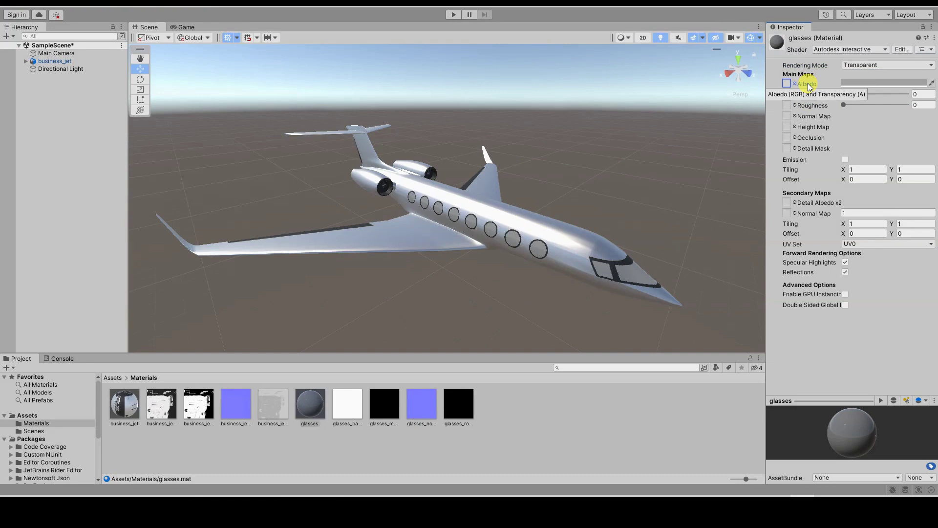
click(848, 83)
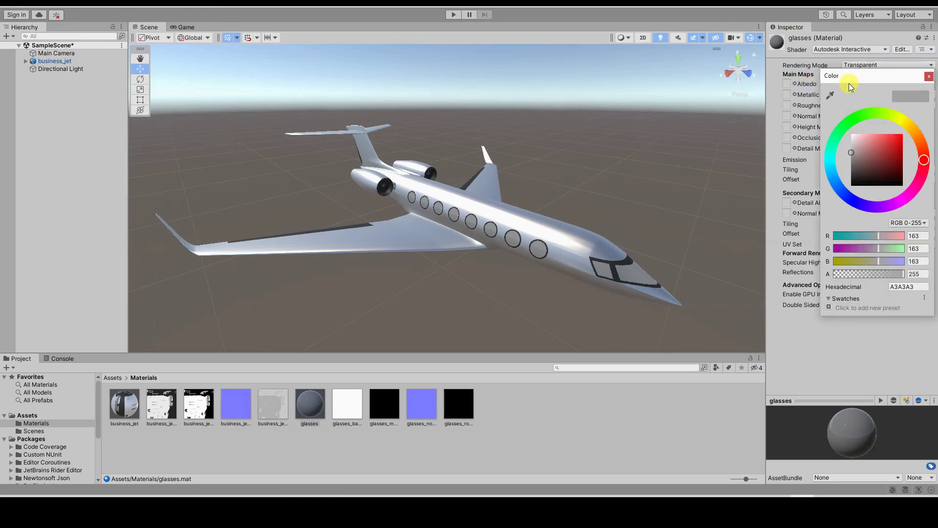
drag(887, 276, 826, 277)
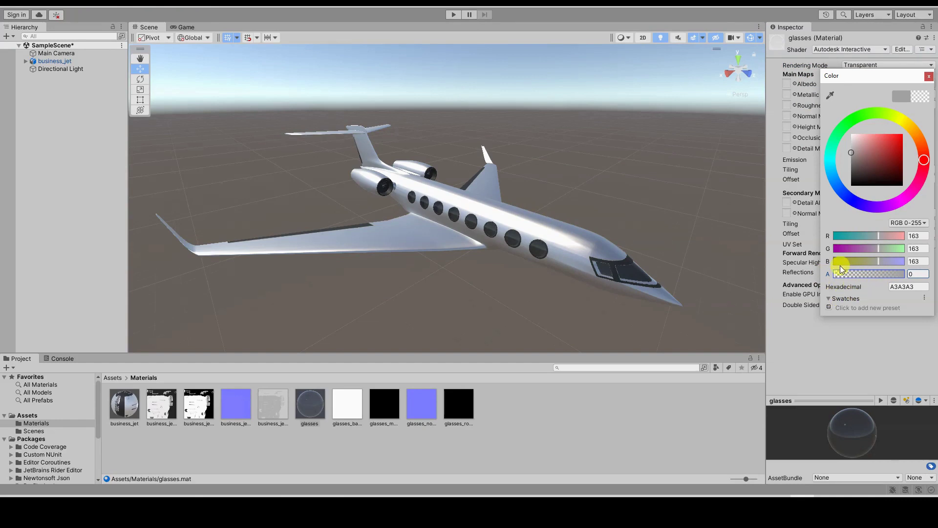
click(820, 348)
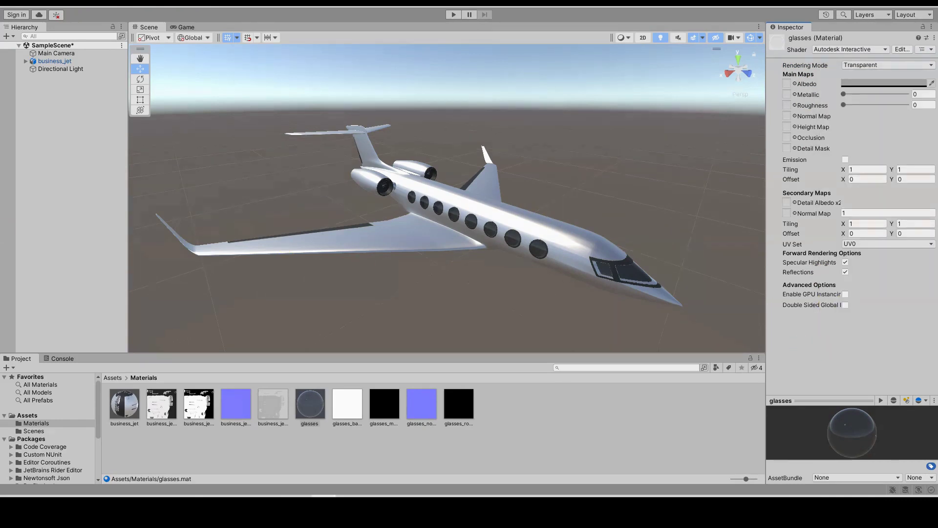
click(310, 400)
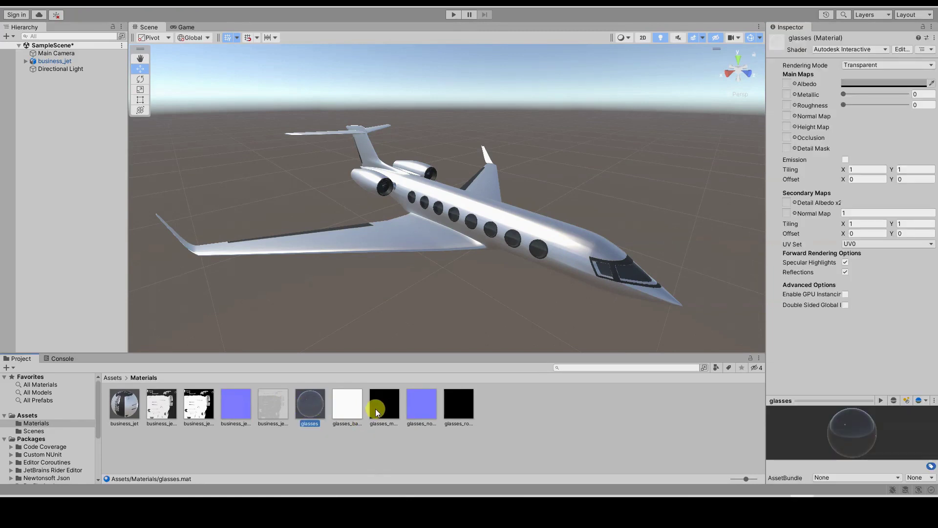
- Assign glasses_normal as the glasses material's normal map, fix its normal-map marking, and assign glasses_roughness as the roughness map
drag(421, 405, 793, 119)
click(916, 135)
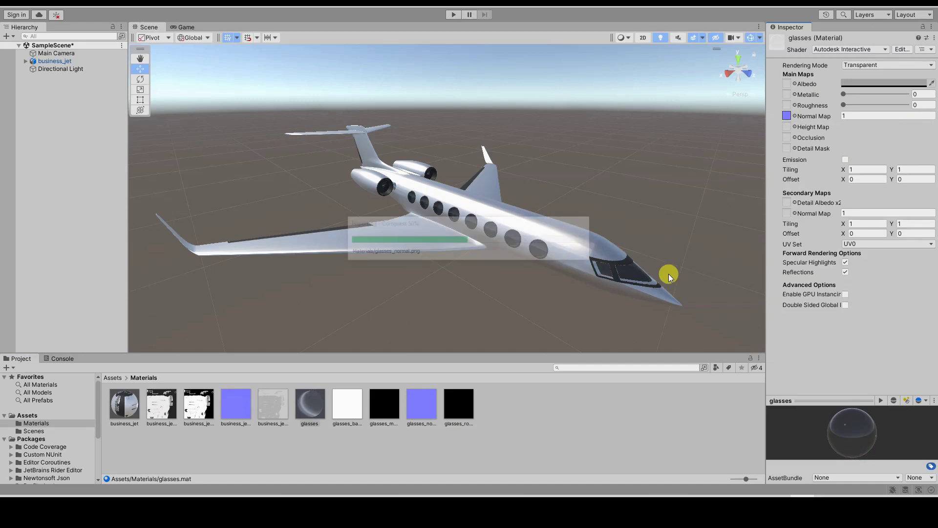
drag(458, 406, 788, 106)
- Turn off sRGB (Color Texture) for the glasses_roughness texture, apply the import change and reselect the glasses material
click(458, 408)
click(838, 91)
click(924, 242)
click(310, 421)
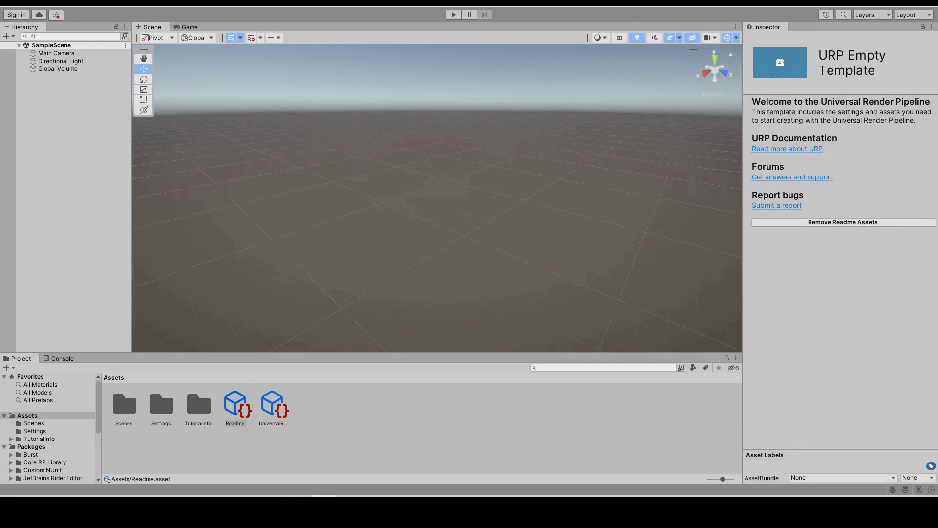
- Import business_jet.mtl and business_jet.obj from the __business_jet folder into the URP project's Assets
drag(0, 91, 651, 63)
scroll(655, 211, up, 3)
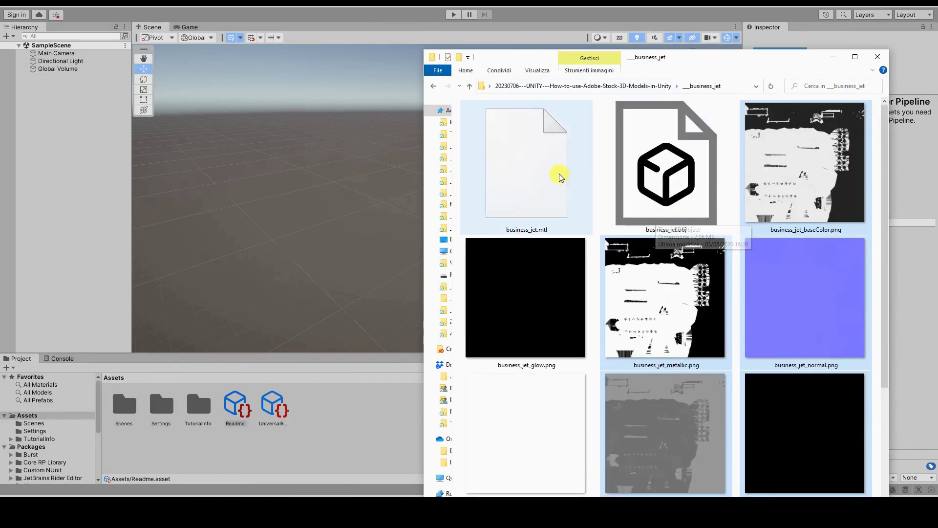
ctrl+click(655, 163)
drag(655, 163, 381, 430)
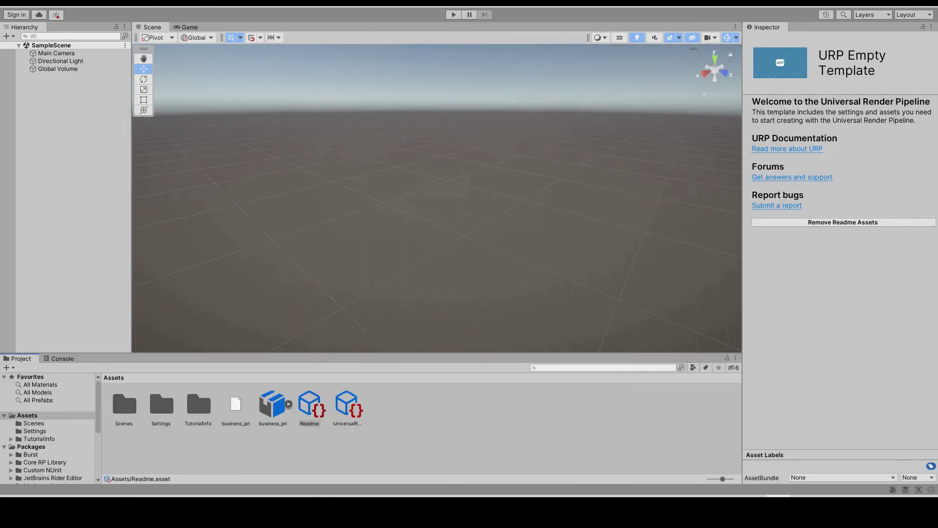
- Place the imported business_jet model in the scene and frame it in the view
click(277, 409)
drag(279, 412, 461, 276)
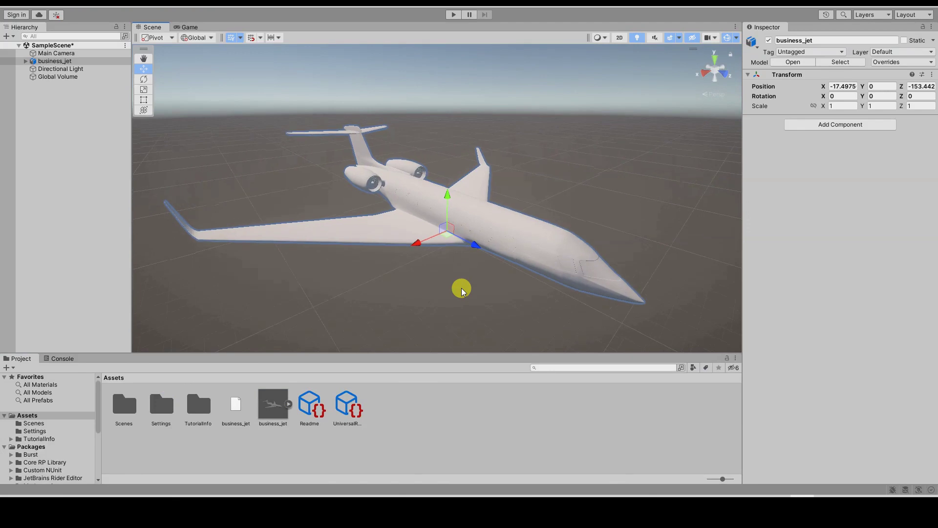
middle_drag(454, 287, 480, 293)
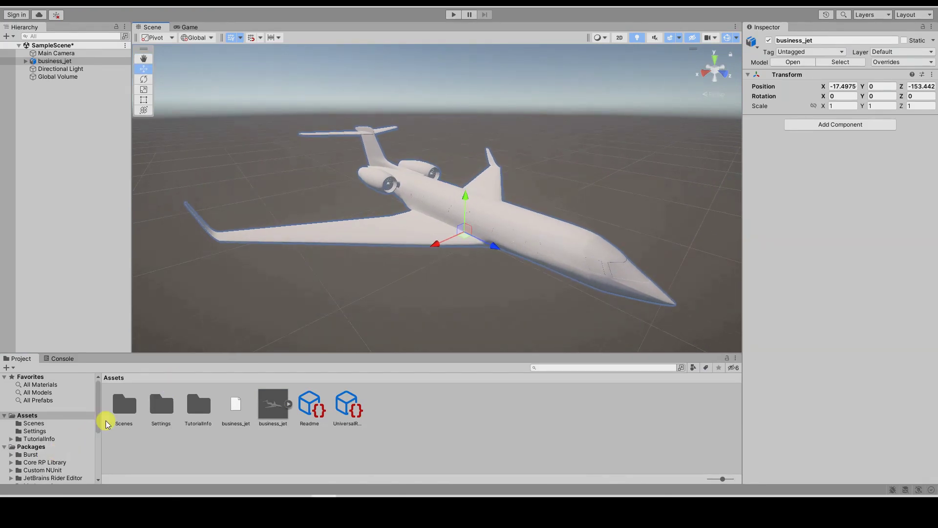
- Set the business_jet model's material location to Use External Materials (Legacy) and apply the import settings
click(273, 404)
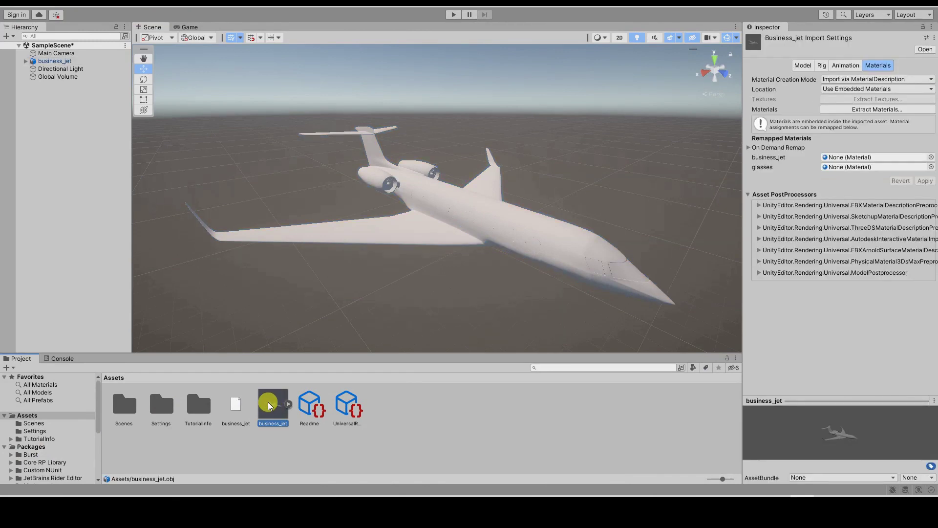
click(926, 89)
click(917, 100)
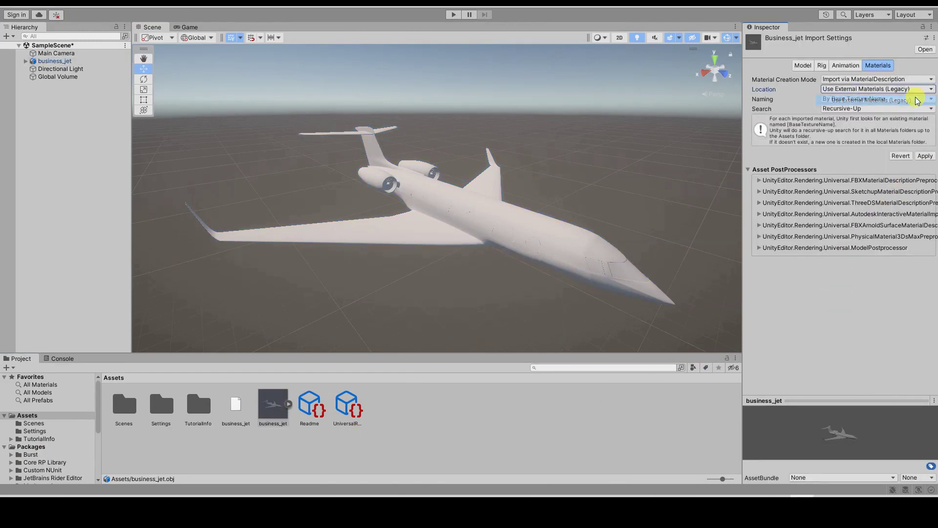
click(925, 156)
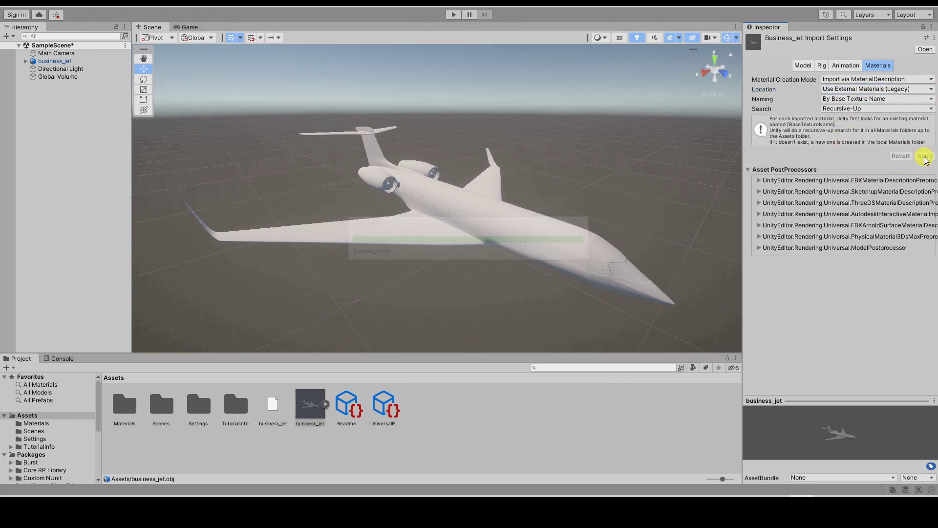
- Import the business_jet and glasses baseColor, metallic, normal and roughness textures plus glasses_opacity.png into the Materials folder
double_click(126, 405)
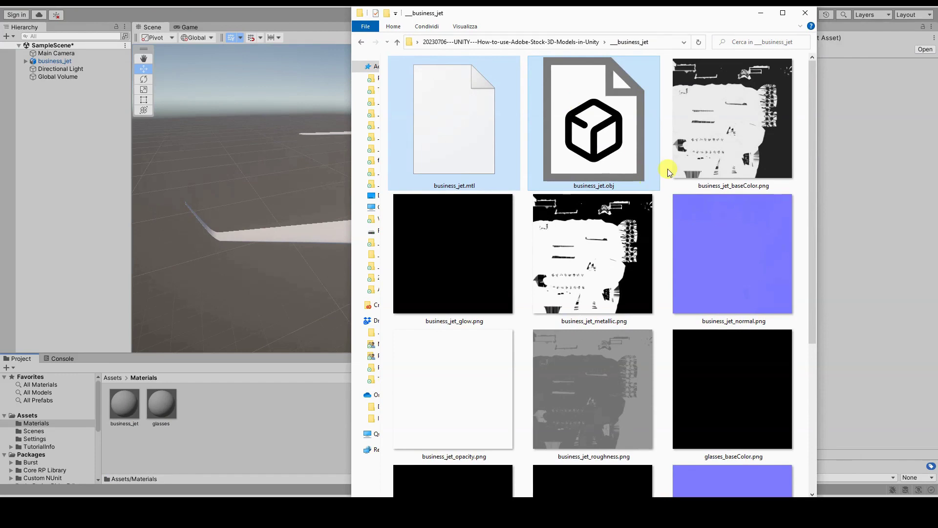
click(679, 165)
ctrl+click(636, 250)
ctrl+click(682, 316)
ctrl+click(602, 394)
ctrl+click(731, 374)
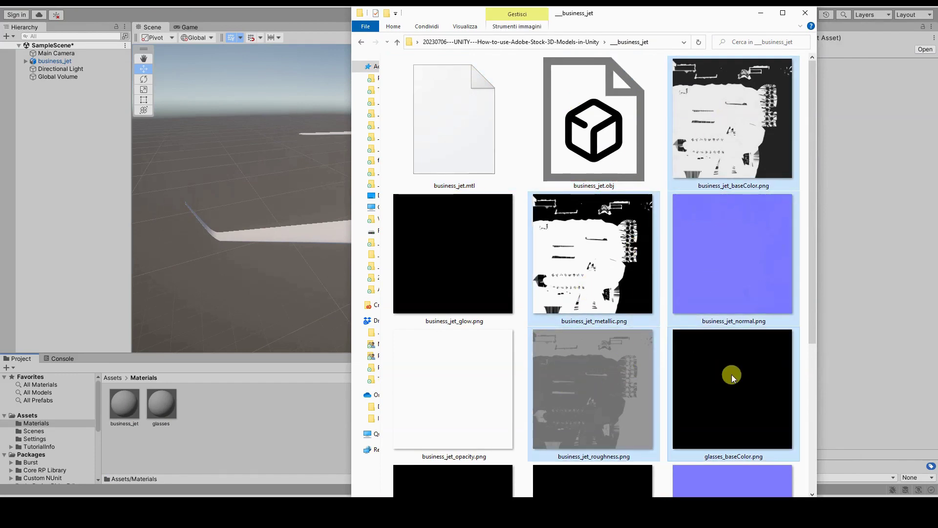
scroll(732, 375, down, 4)
ctrl+click(597, 321)
ctrl+click(760, 316)
ctrl+click(547, 434)
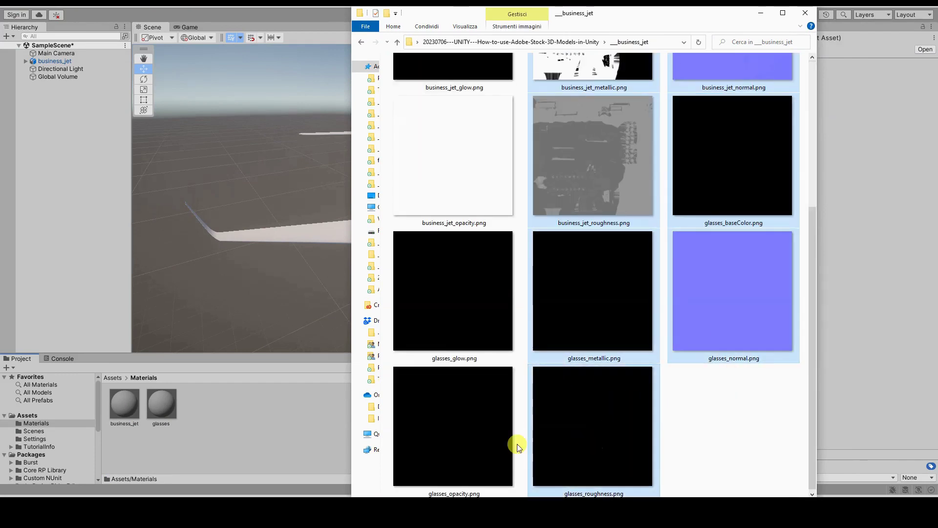
ctrl+click(503, 446)
drag(501, 446, 273, 436)
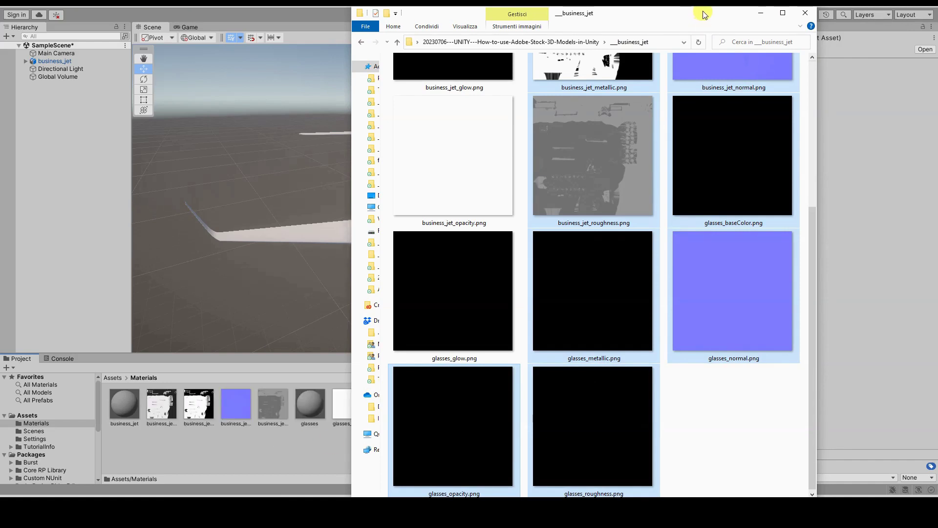
click(760, 12)
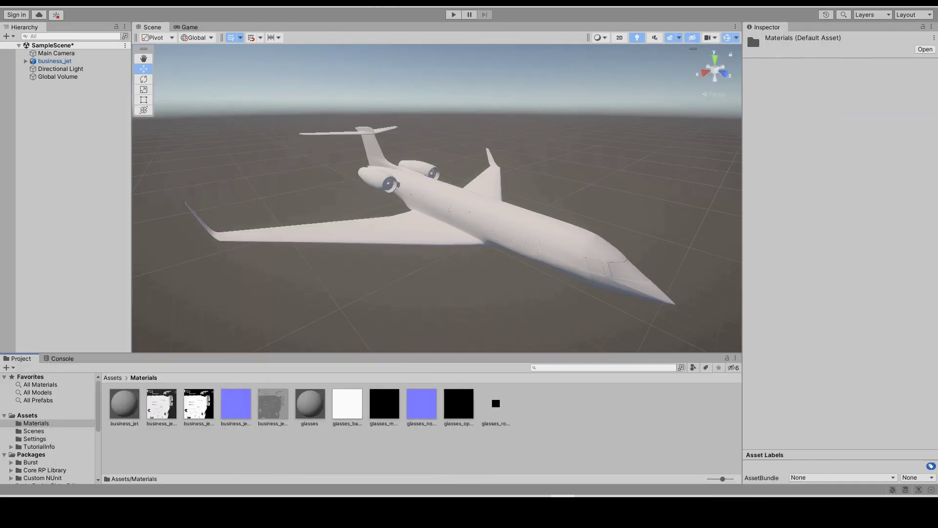
- Try the built-in Autodesk Interactive shader on the business_jet material
click(122, 403)
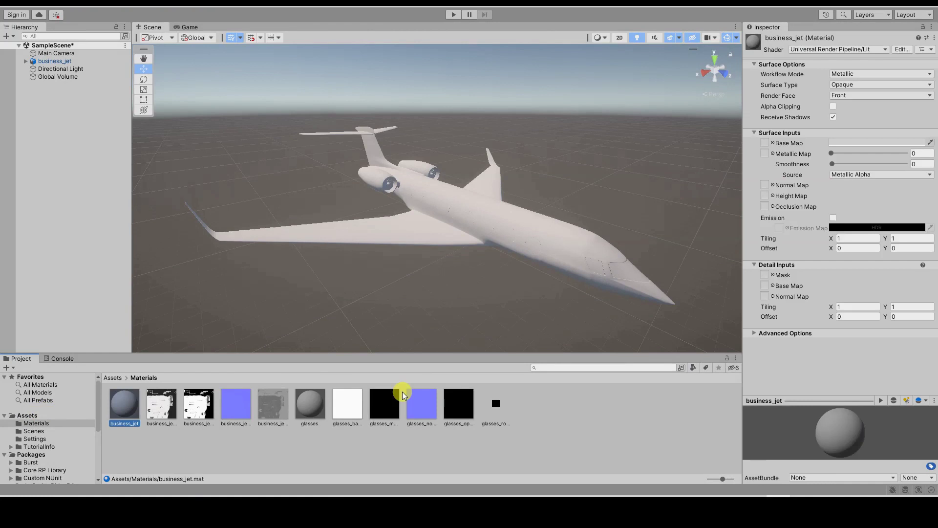
click(875, 49)
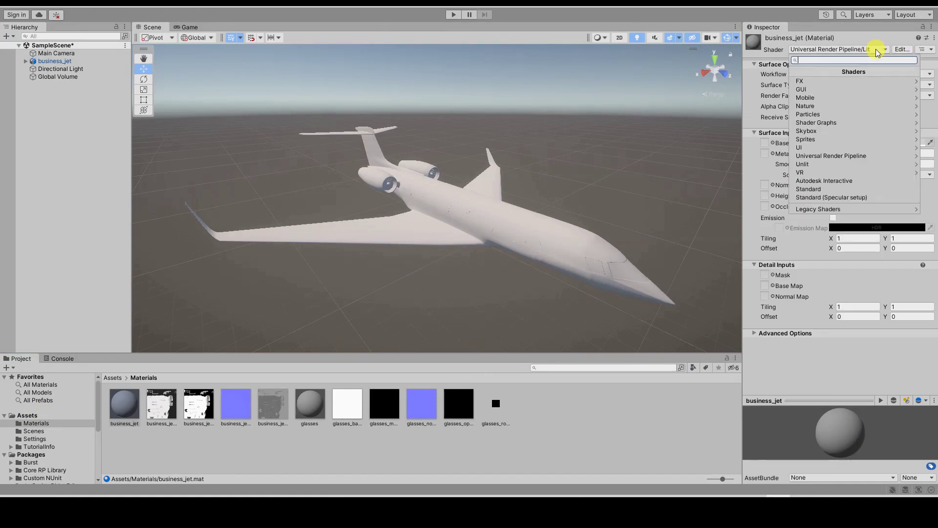
click(851, 180)
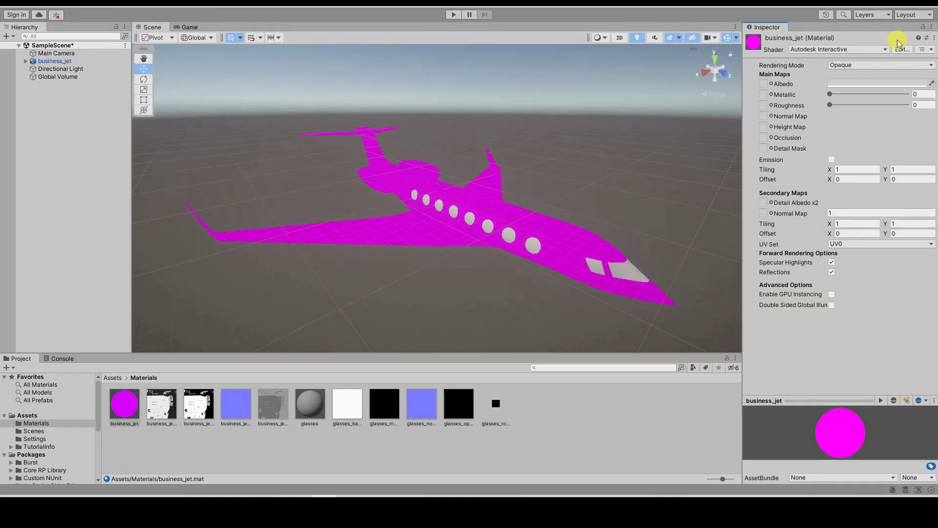
- Examine the Autodesk Interactive shader variants available under Universal Render Pipeline for the business_jet material
click(876, 48)
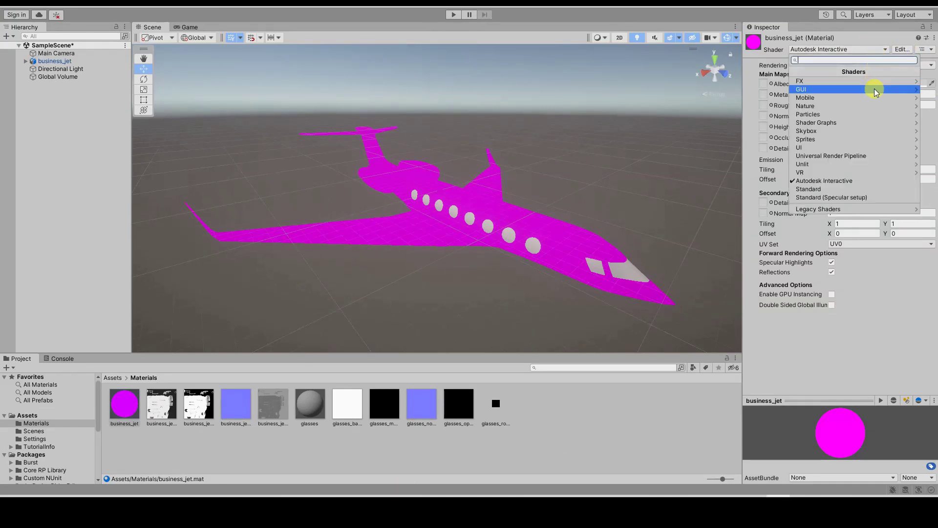
click(863, 155)
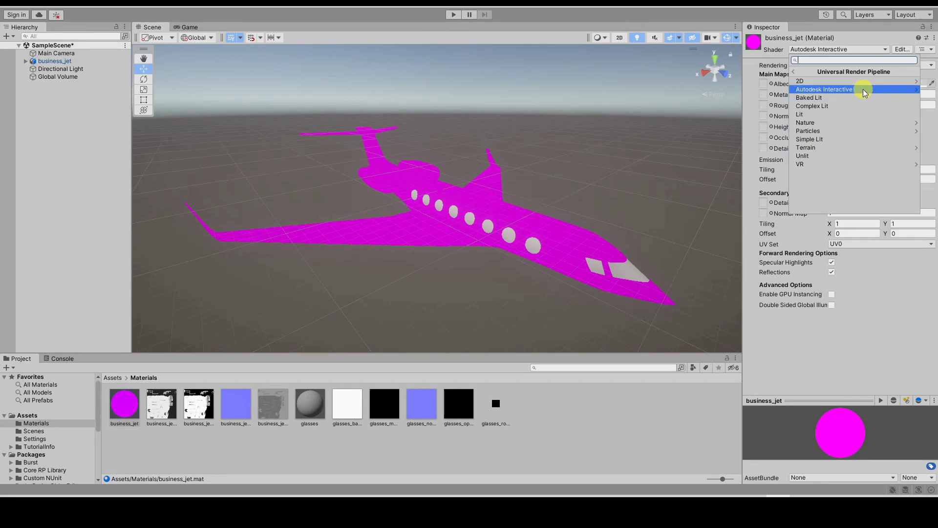
click(863, 89)
click(850, 49)
click(842, 155)
click(864, 90)
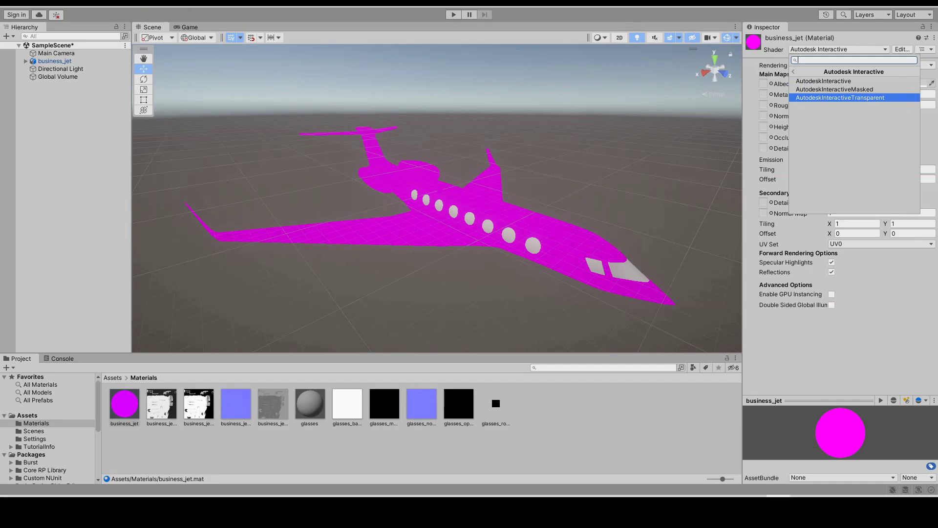
key(Escape)
click(308, 400)
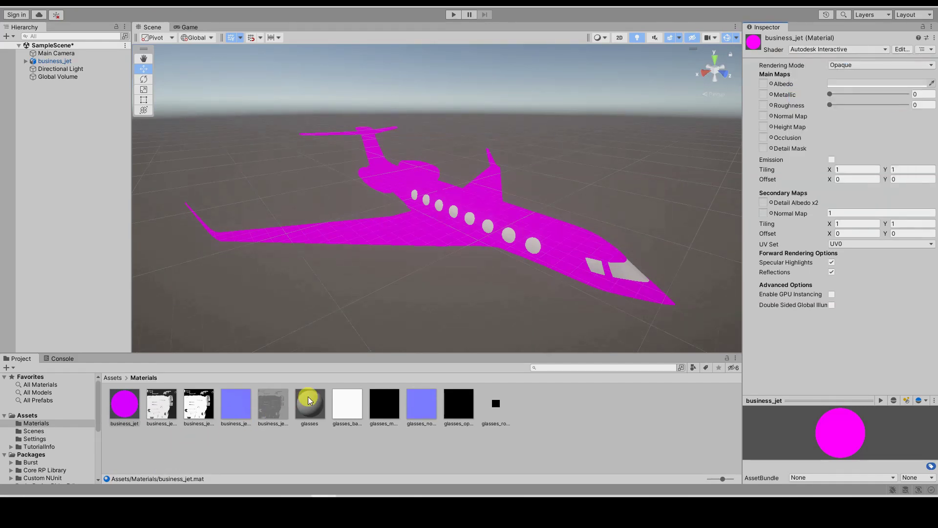
- Switch the business_jet material's shader to Universal Render Pipeline's AutodeskInteractive
click(137, 412)
click(837, 49)
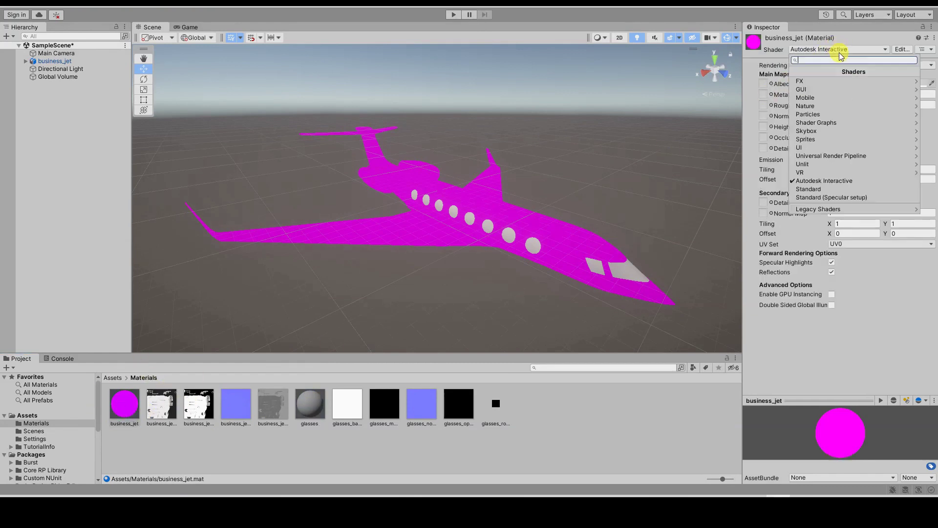
click(863, 157)
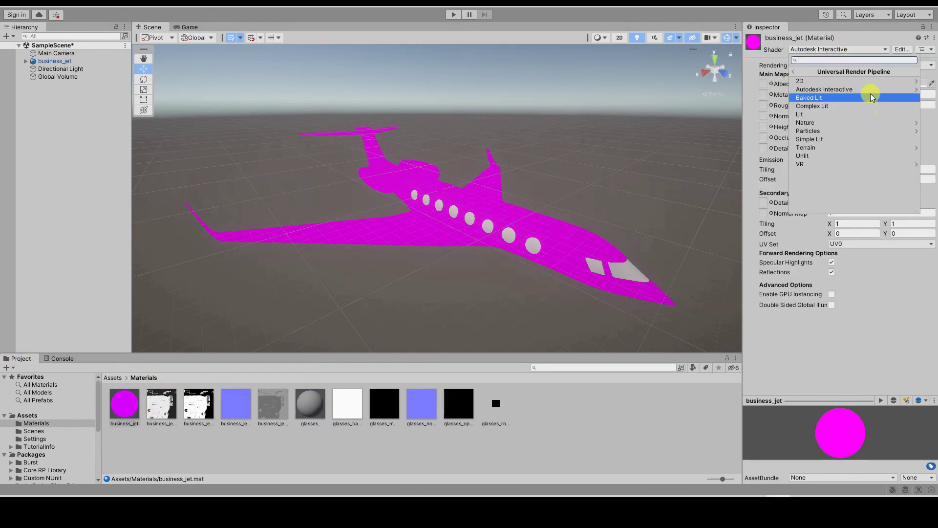
click(882, 89)
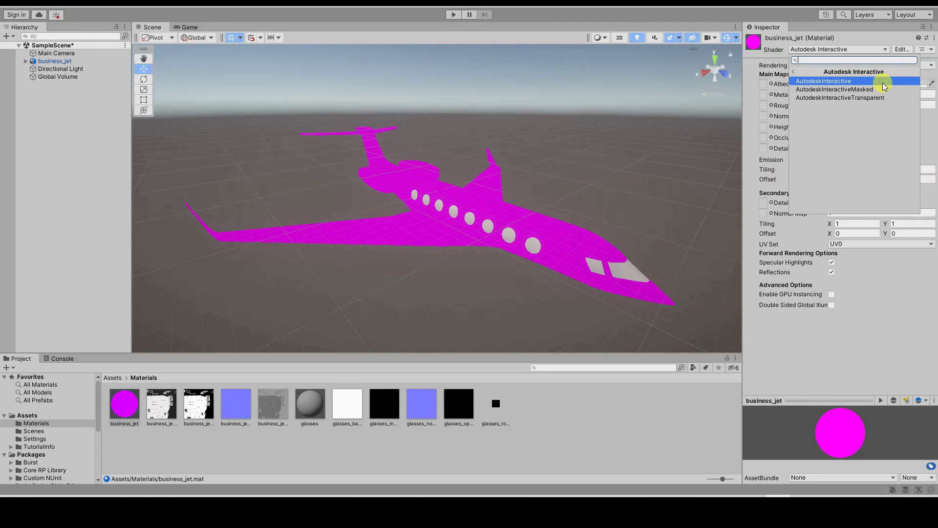
click(883, 82)
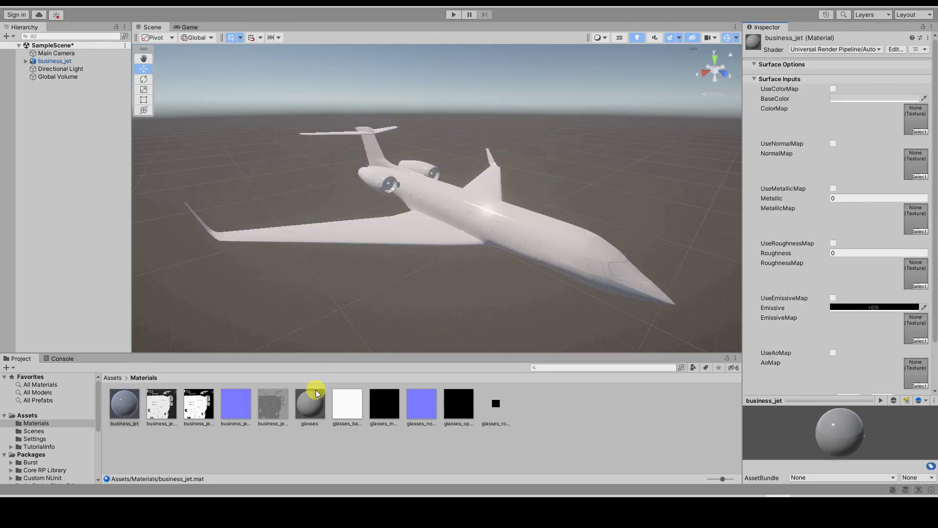
- Switch the glasses material's shader to Universal Render Pipeline's AutodeskInteractiveTransparent
click(313, 408)
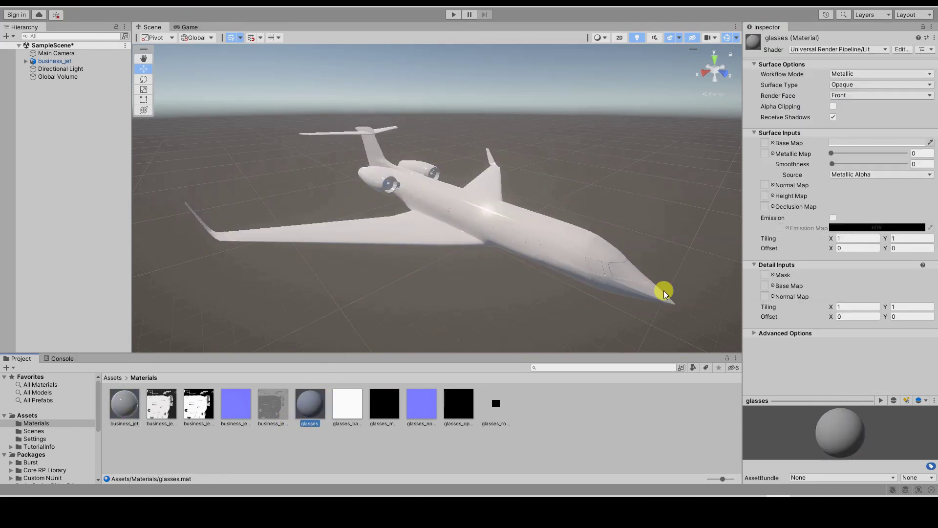
click(870, 49)
click(867, 156)
click(872, 90)
click(878, 97)
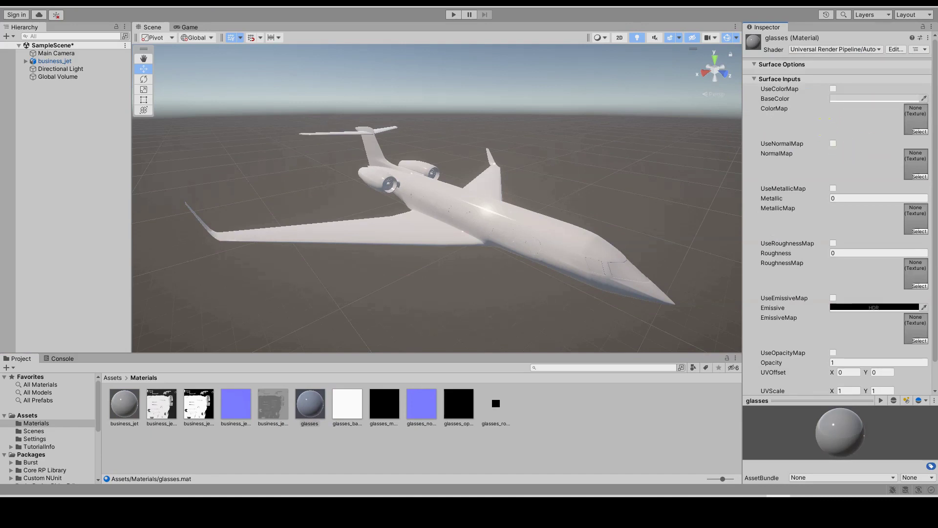
- Assign the business_jet baseColor, metallic, normal and roughness textures to the business_jet material's matching ColorMap, MetallicMap, NormalMap and RoughnessMap slots
click(124, 403)
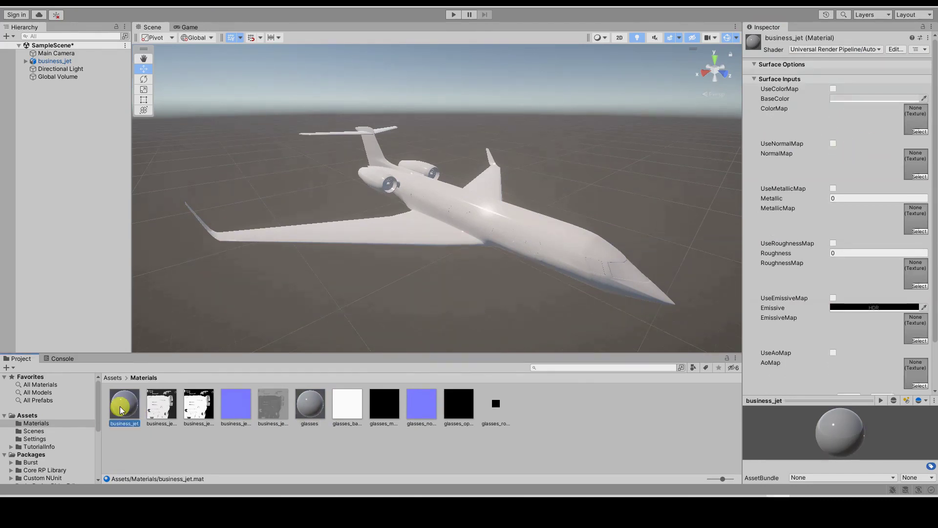
drag(738, 240, 916, 119)
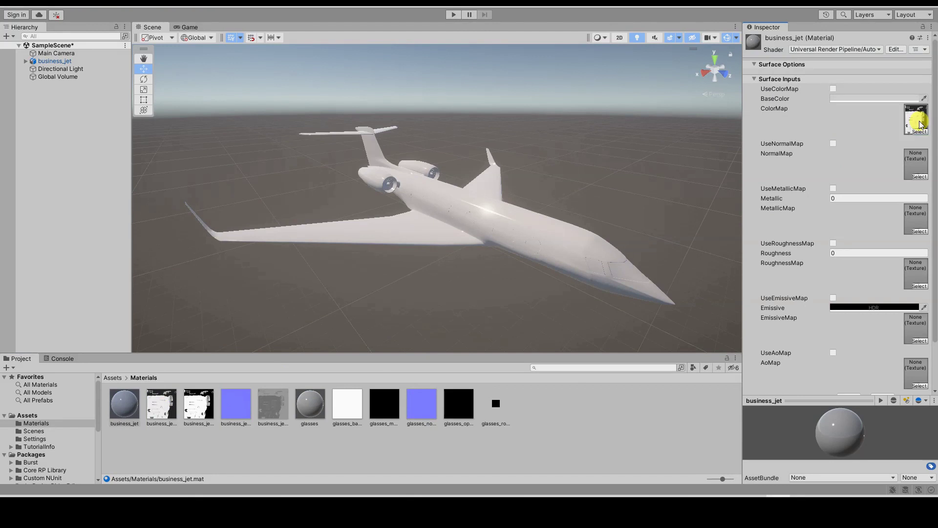
drag(200, 413, 916, 219)
drag(232, 418, 917, 162)
drag(282, 410, 915, 296)
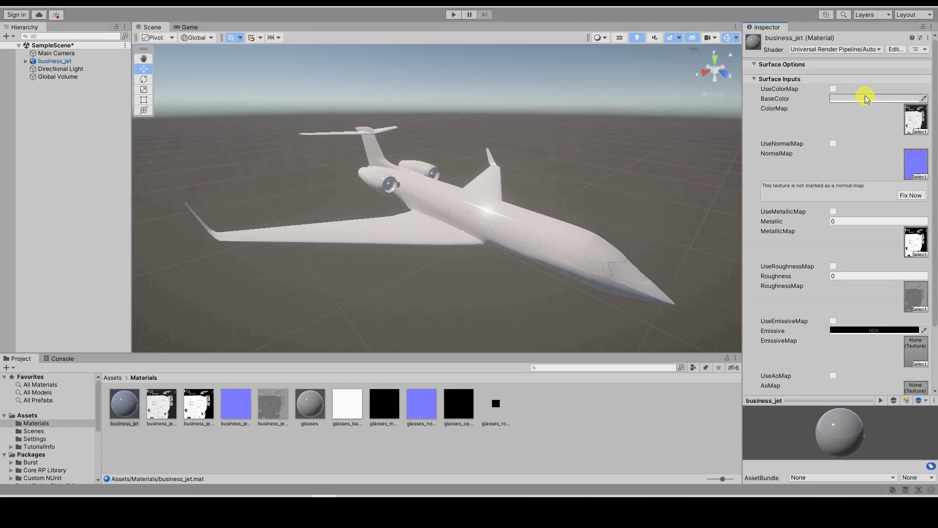
- Enable the color, normal, metallic and roughness maps on the business_jet material and mark its normal texture as a normal map
click(833, 89)
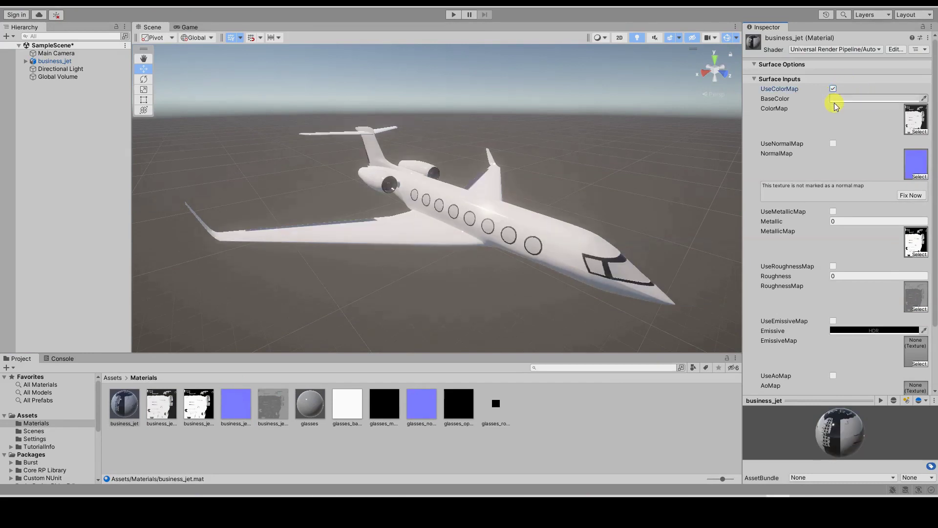
click(833, 143)
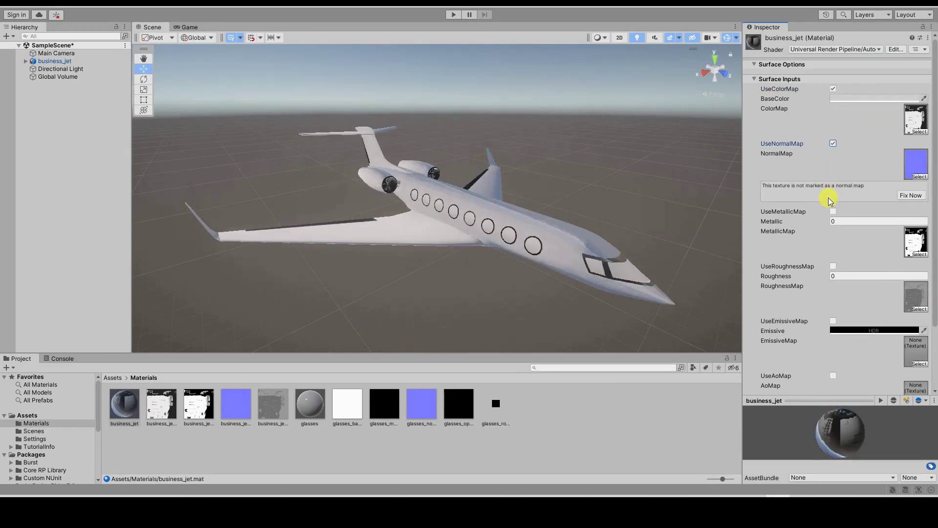
click(833, 211)
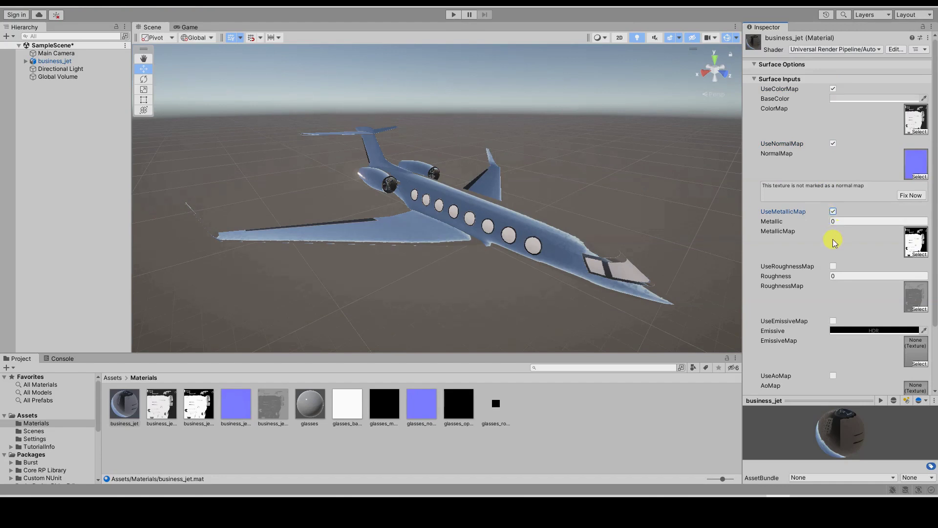
click(834, 265)
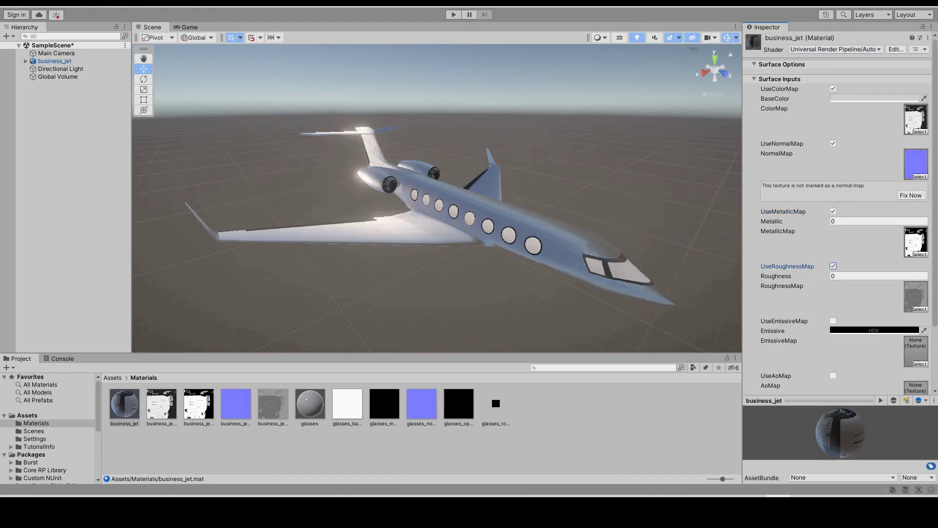
click(903, 196)
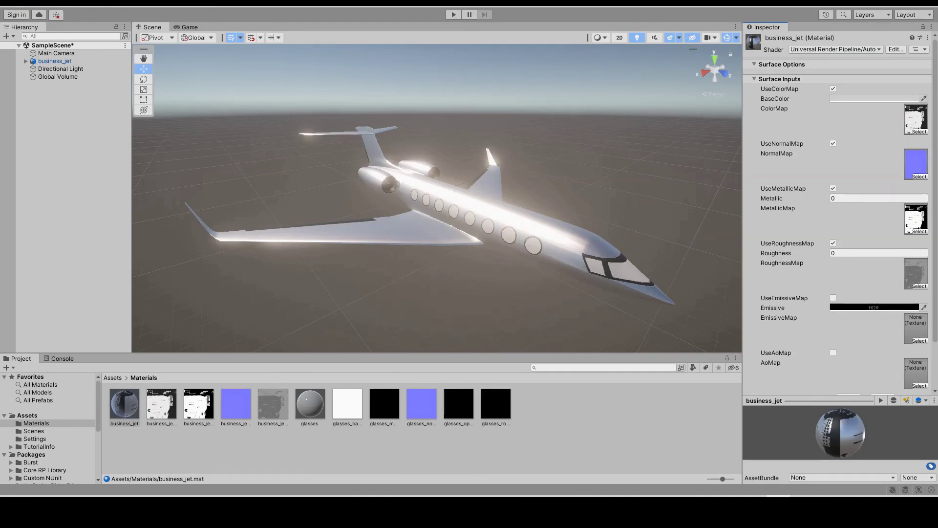
- Keep the business_jet_normal texture's type as Normal map and apply the Normal map type to the glasses_normal texture
click(232, 409)
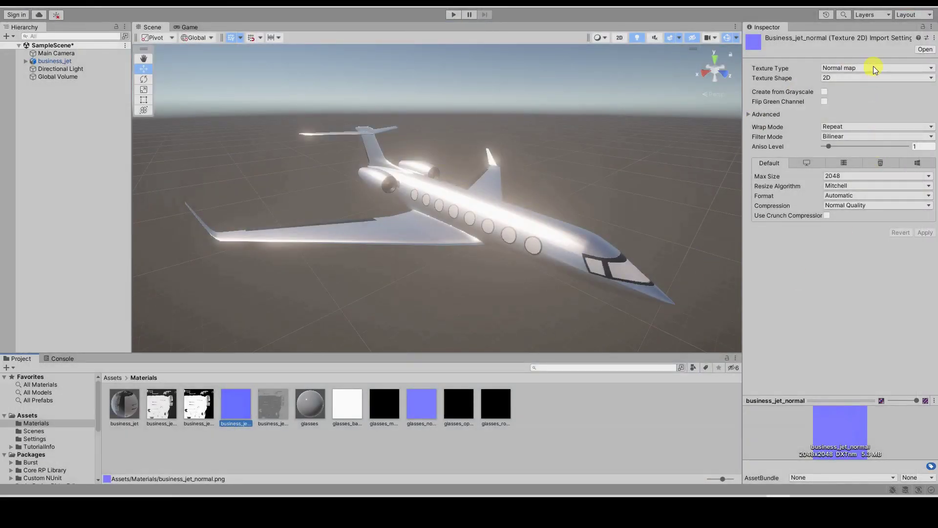
click(873, 68)
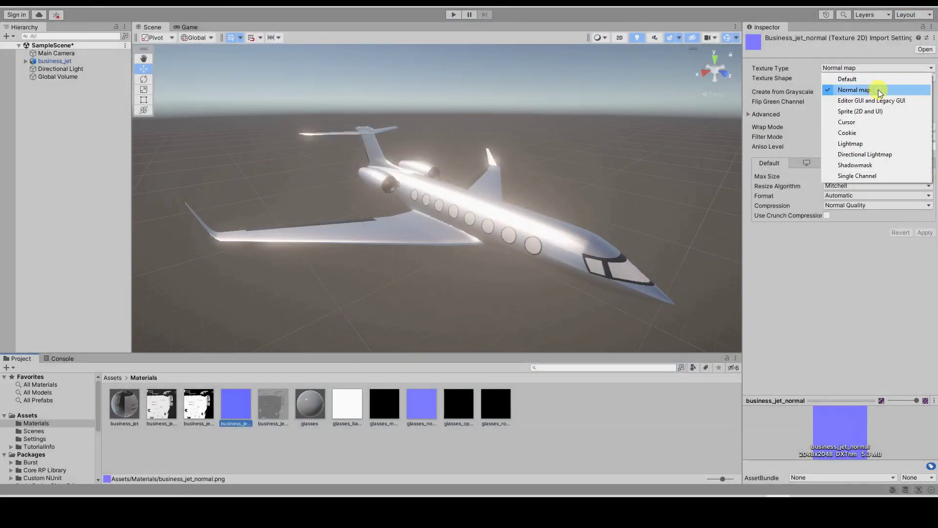
click(878, 90)
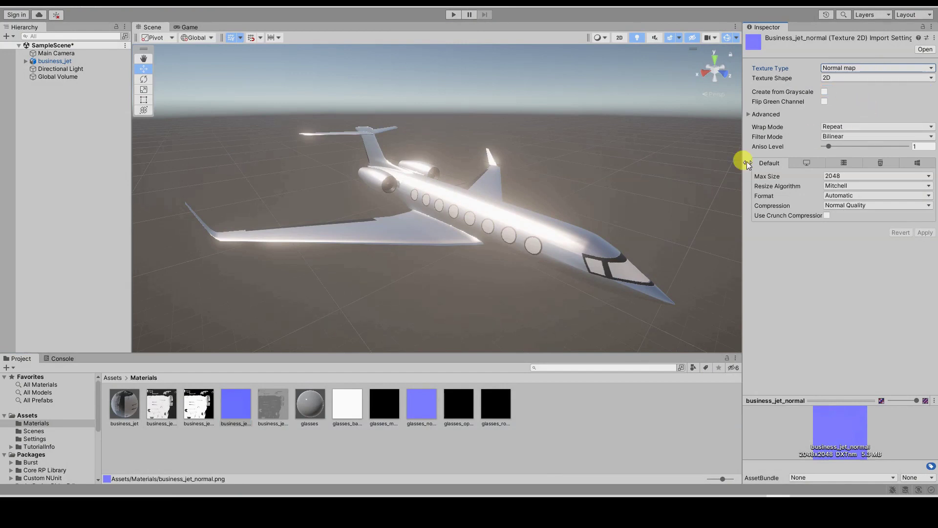
click(422, 404)
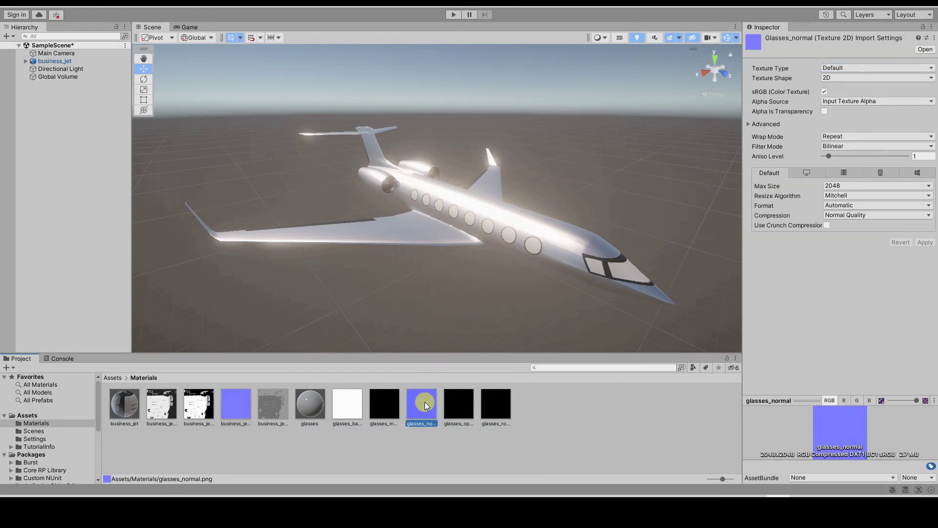
click(870, 67)
click(875, 86)
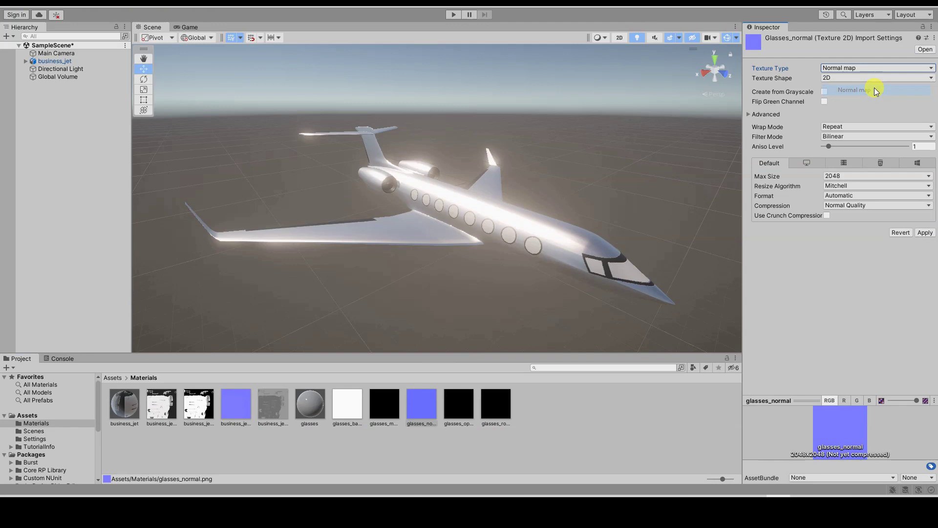
click(925, 233)
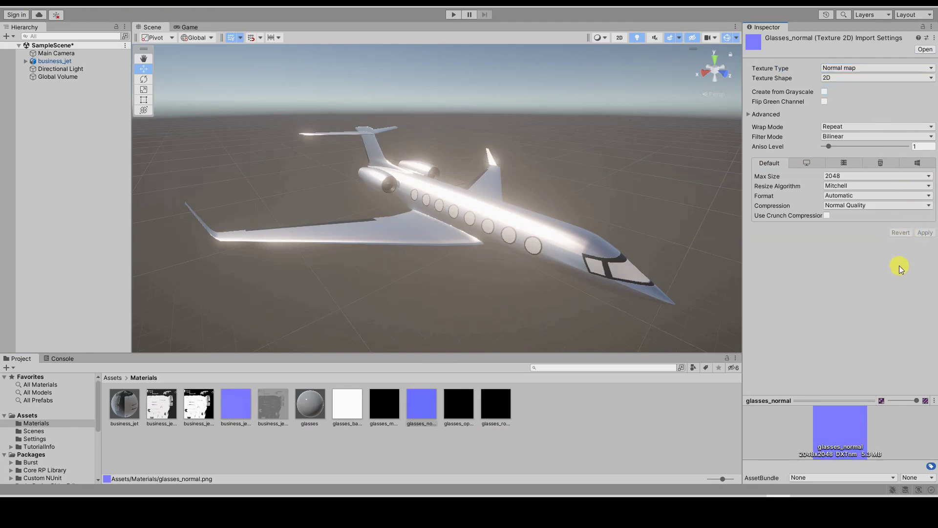
- Disable sRGB (Color Texture) on the business_jet_roughness texture and apply the import change
click(130, 400)
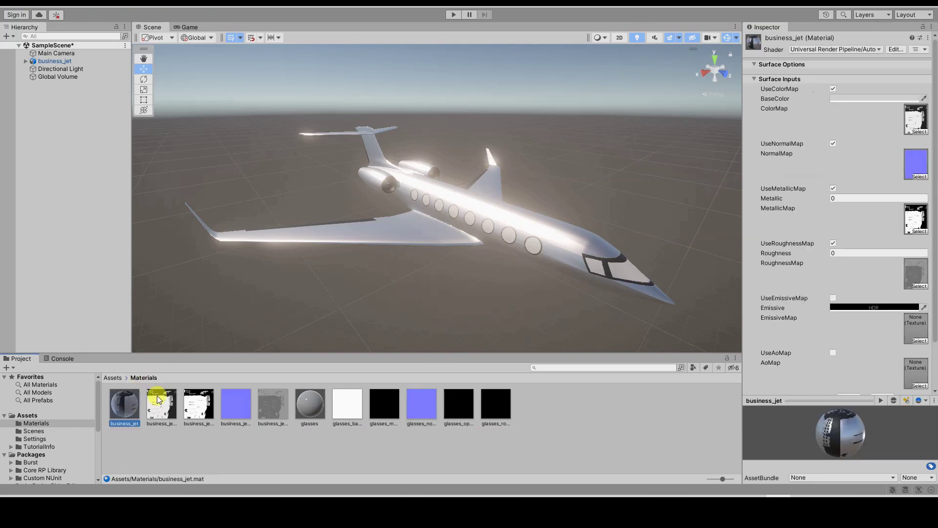
click(127, 467)
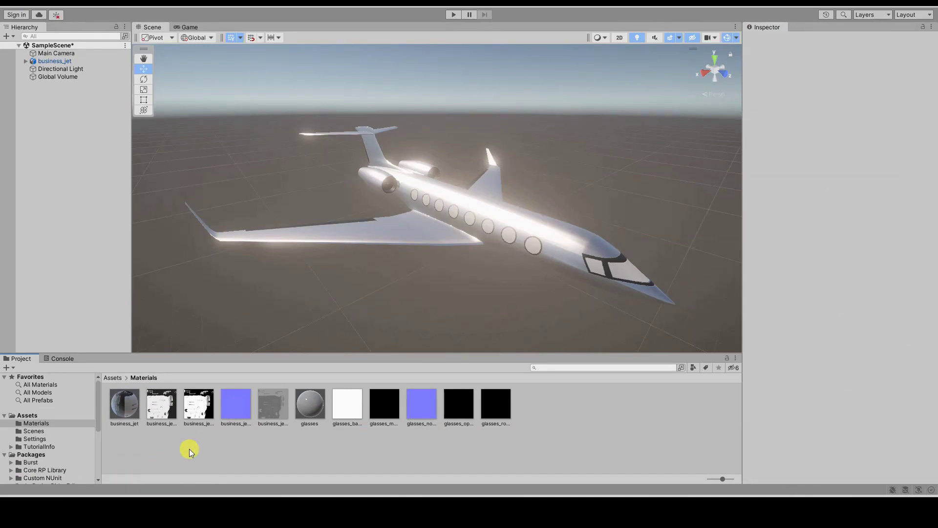
click(188, 420)
click(267, 415)
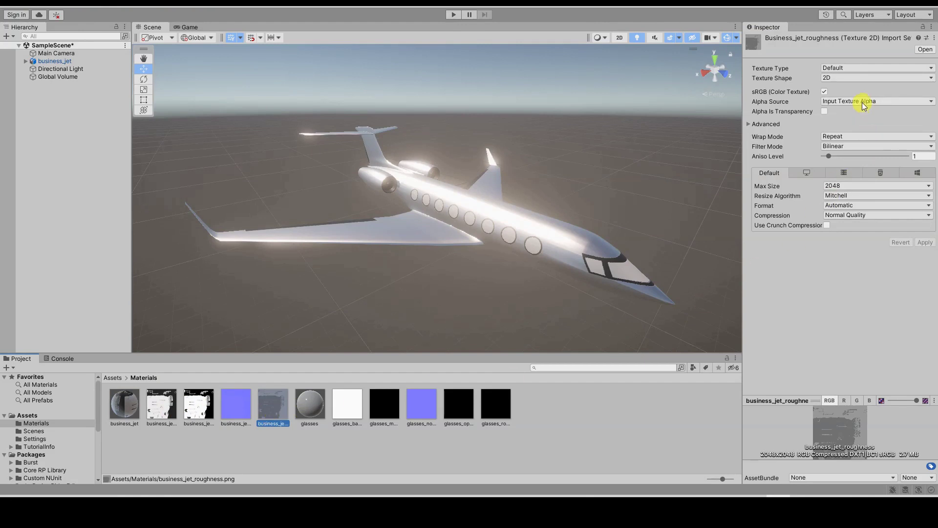
click(824, 92)
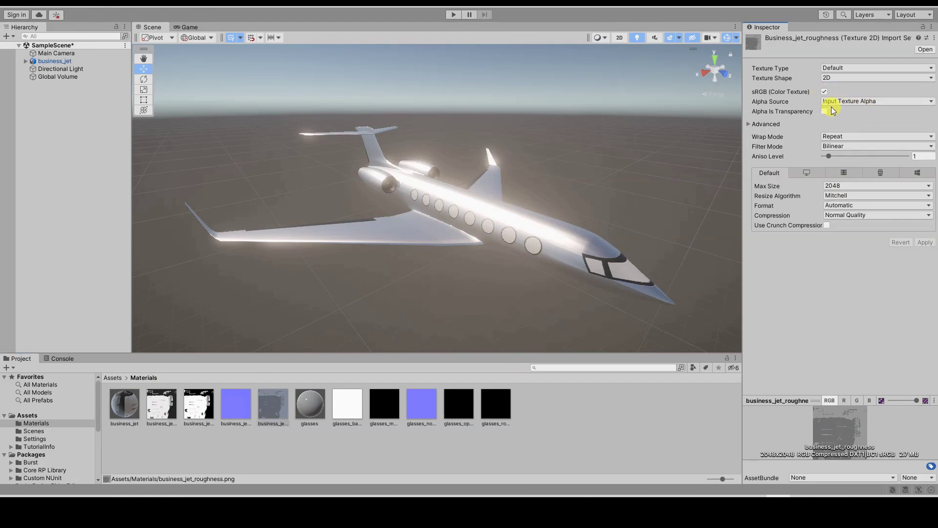
click(925, 243)
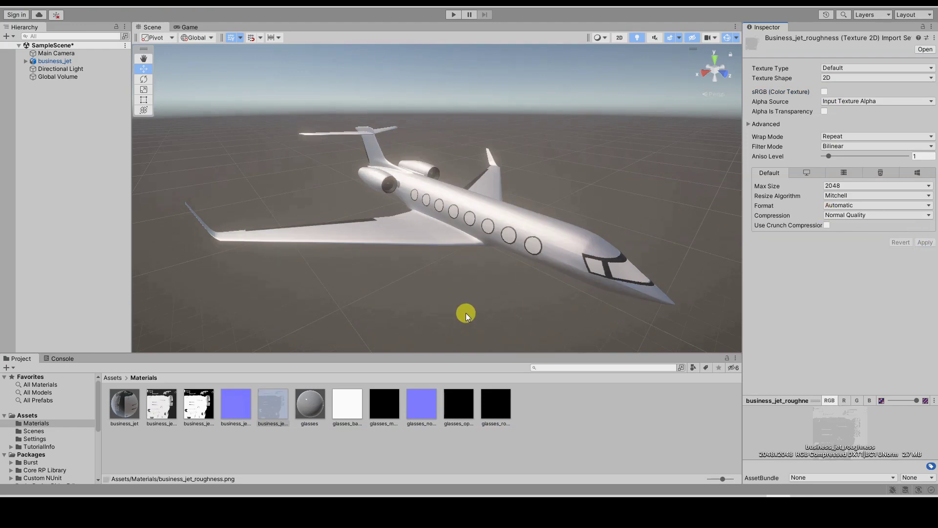
- Choose Universal Render Pipeline's AutodeskInteractiveTransparent as the glasses material's shader
click(312, 408)
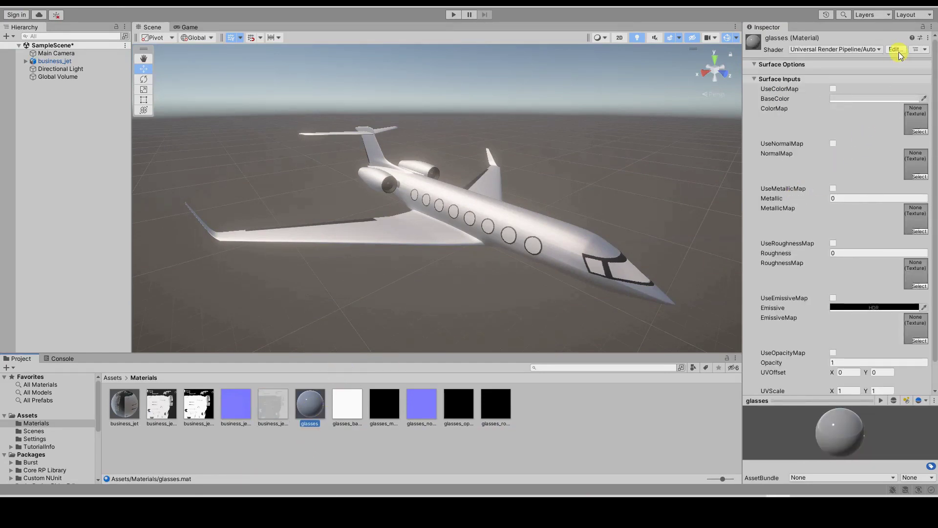
click(863, 47)
click(849, 154)
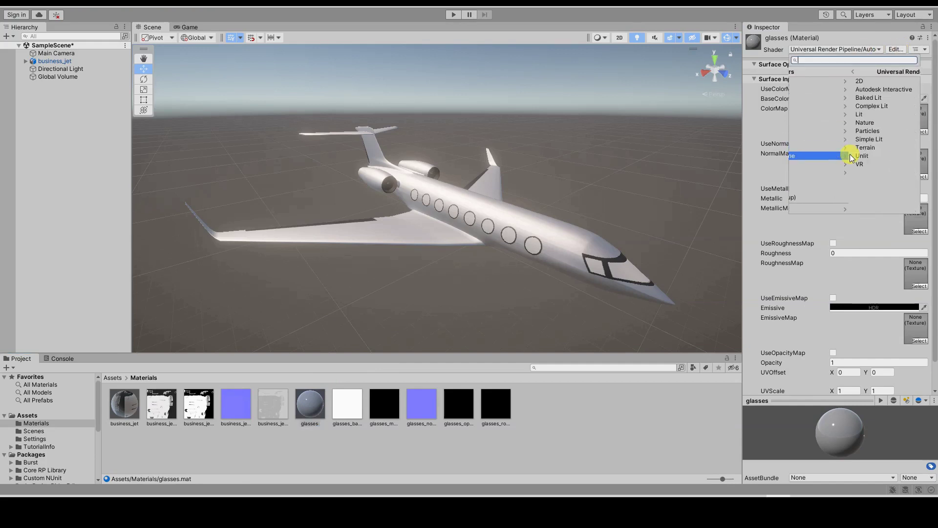
click(863, 89)
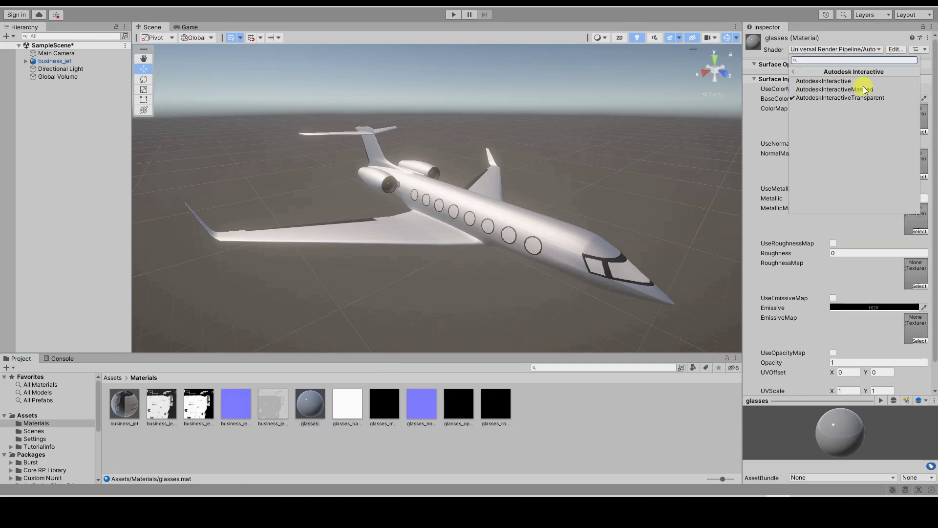
click(901, 97)
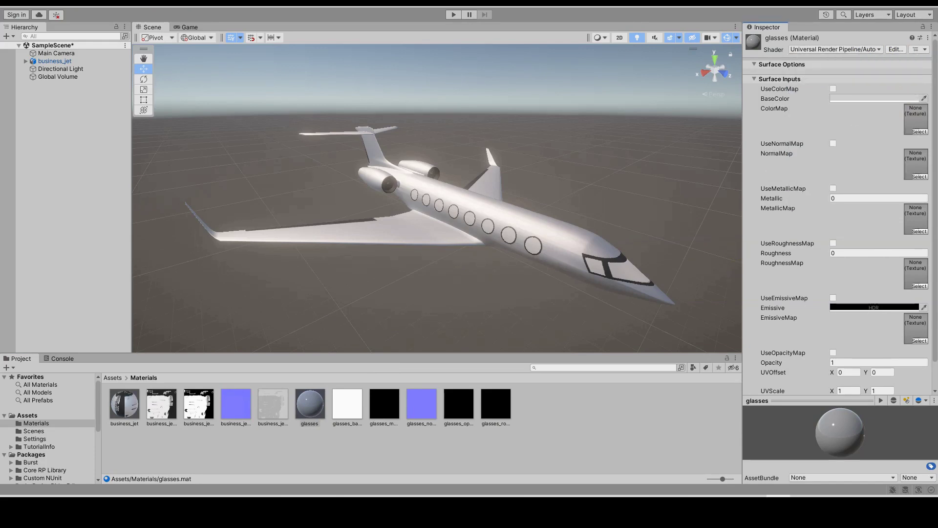
- Assign the glasses base color, metallic, normal and roughness textures to the glasses material's matching ColorMap, MetallicMap, NormalMap and RoughnessMap slots
drag(353, 413, 920, 121)
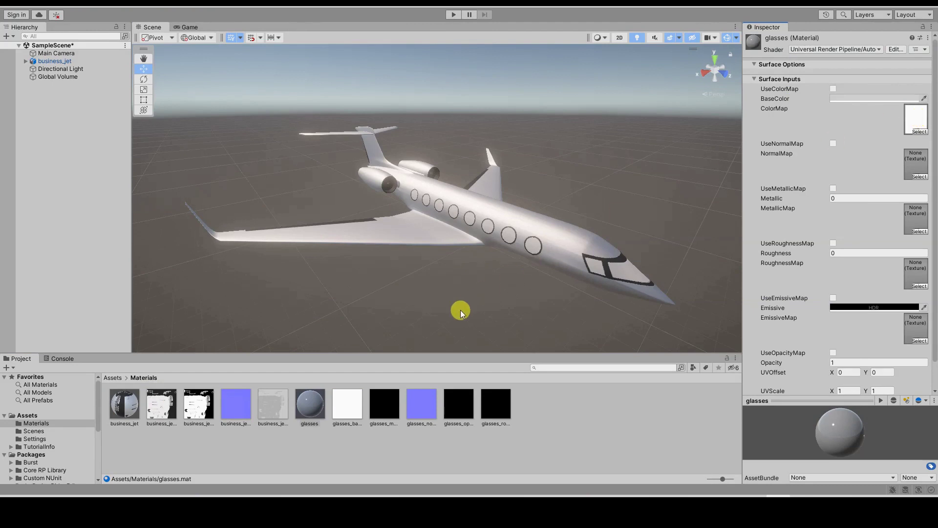
drag(385, 398, 915, 217)
drag(422, 409, 920, 188)
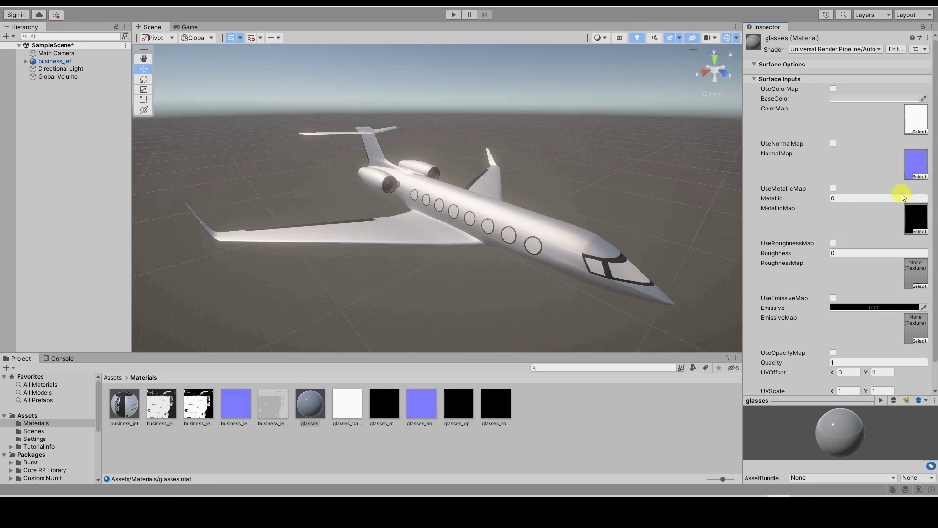
drag(492, 402, 915, 269)
- Enable the roughness, metallic, normal and color maps on the glasses material
click(833, 243)
click(833, 188)
click(834, 143)
click(834, 89)
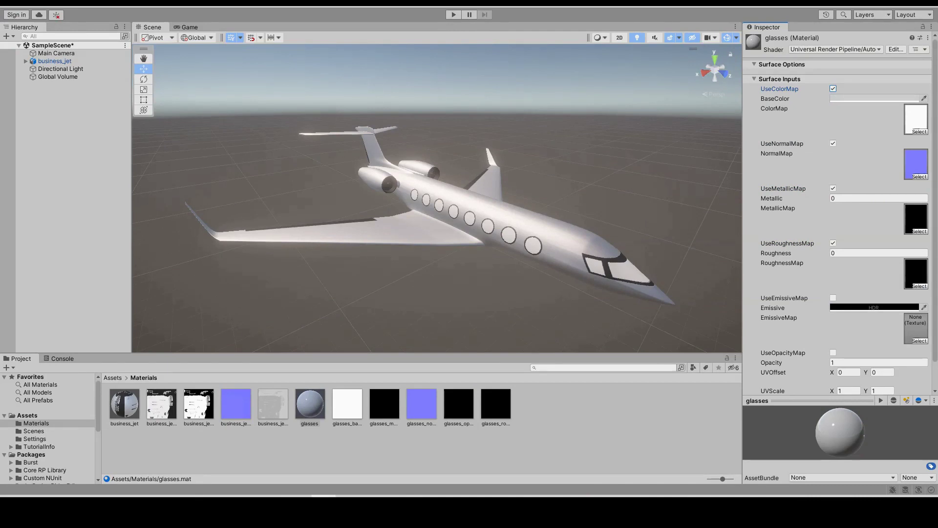
- Check the glasses_opacity texture and set the glasses material's Opacity to 0
scroll(865, 292, down, 1)
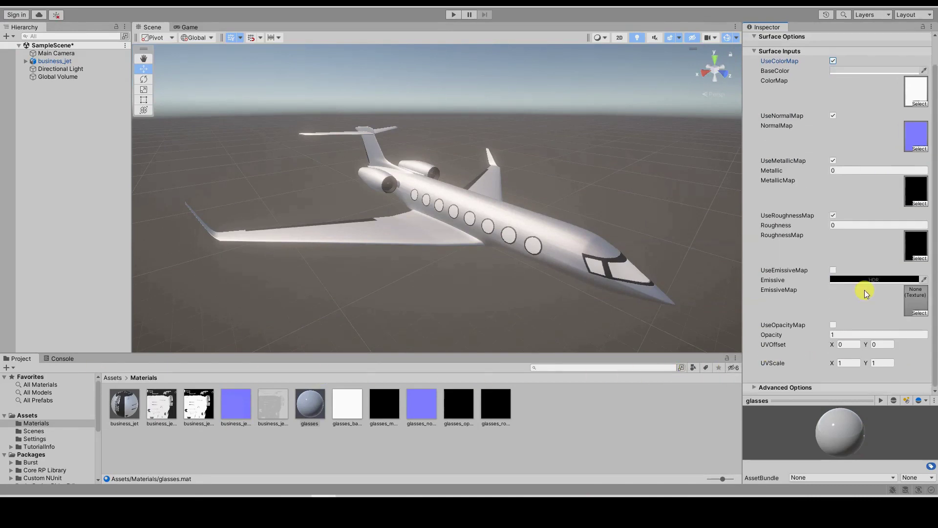
click(782, 326)
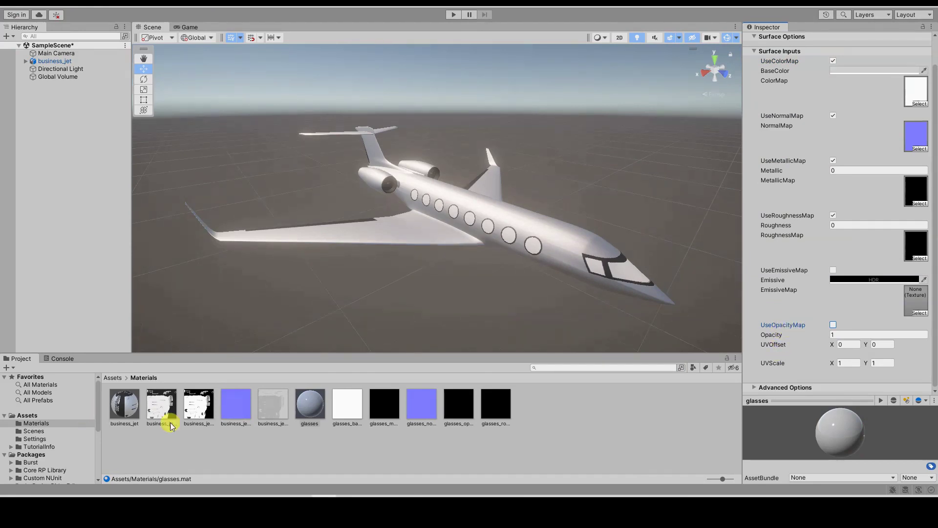
click(475, 466)
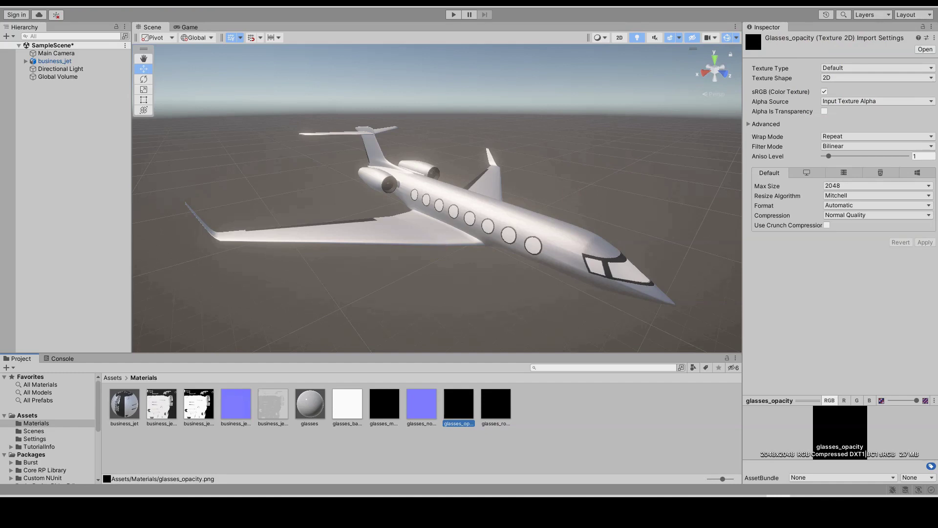
click(318, 406)
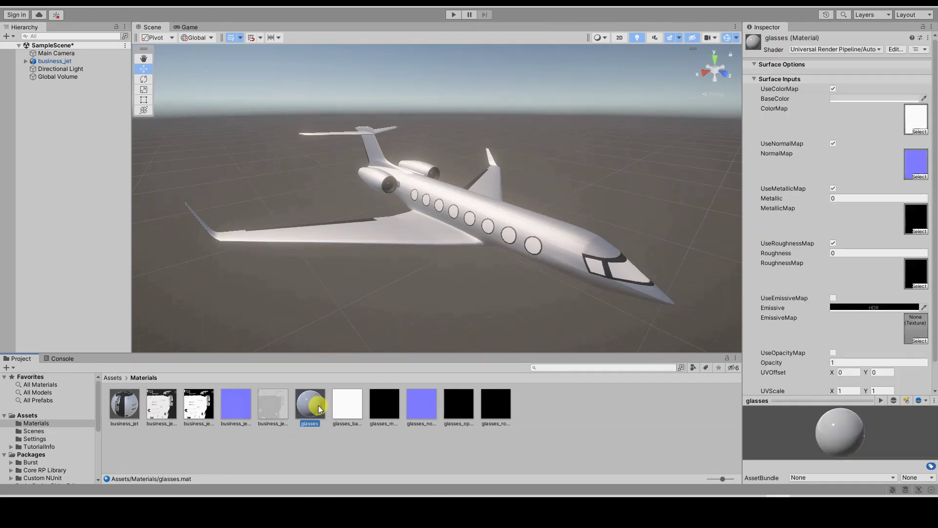
scroll(843, 285, down, 2)
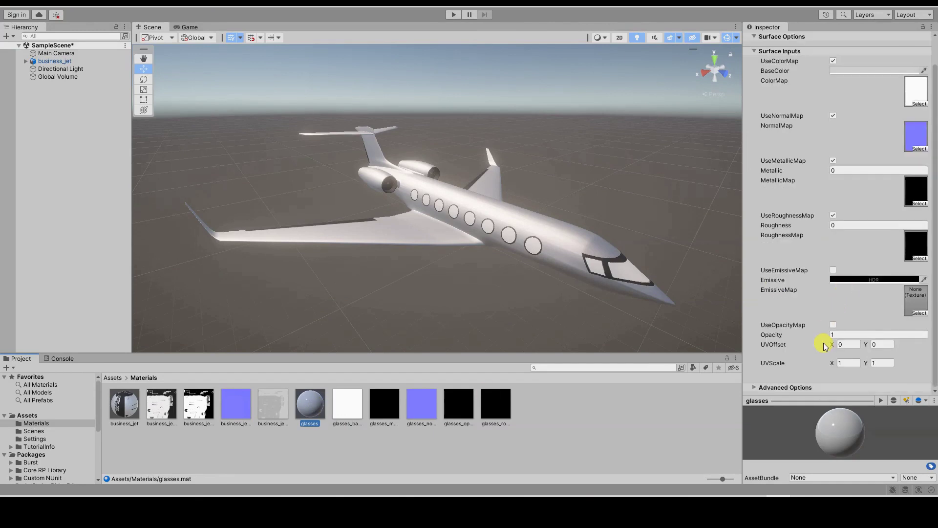
drag(825, 337, 788, 336)
click(845, 334)
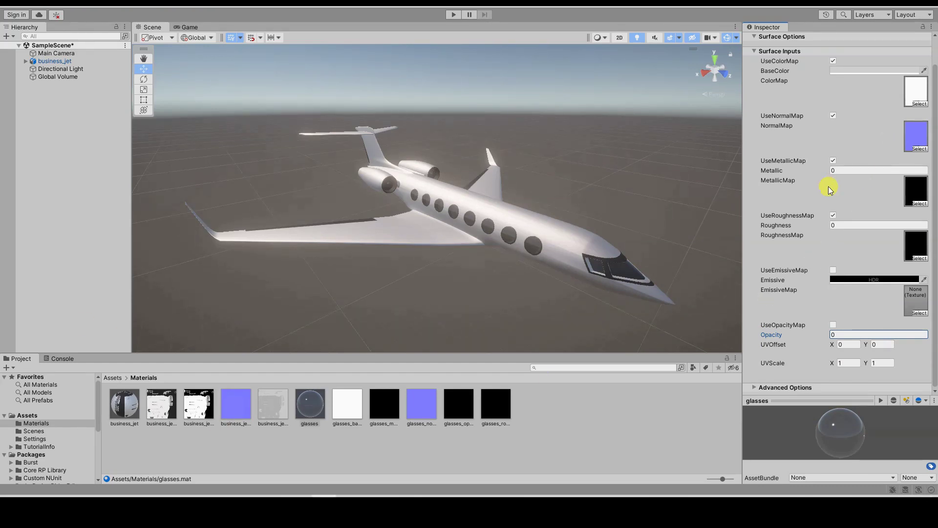
- Try Universal Render Pipeline's AutodeskInteractiveMasked shader on the glasses material
scroll(827, 186, up, 2)
click(879, 49)
click(879, 155)
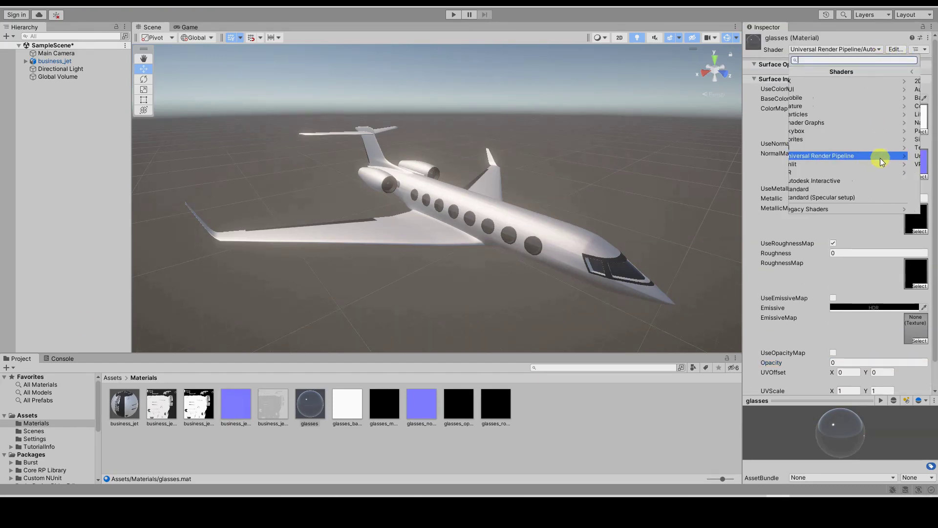
click(887, 90)
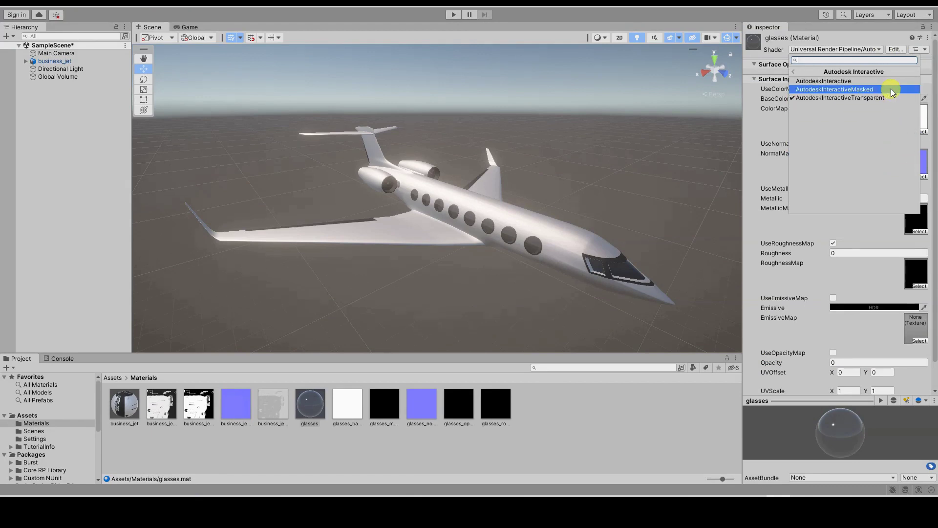
click(891, 89)
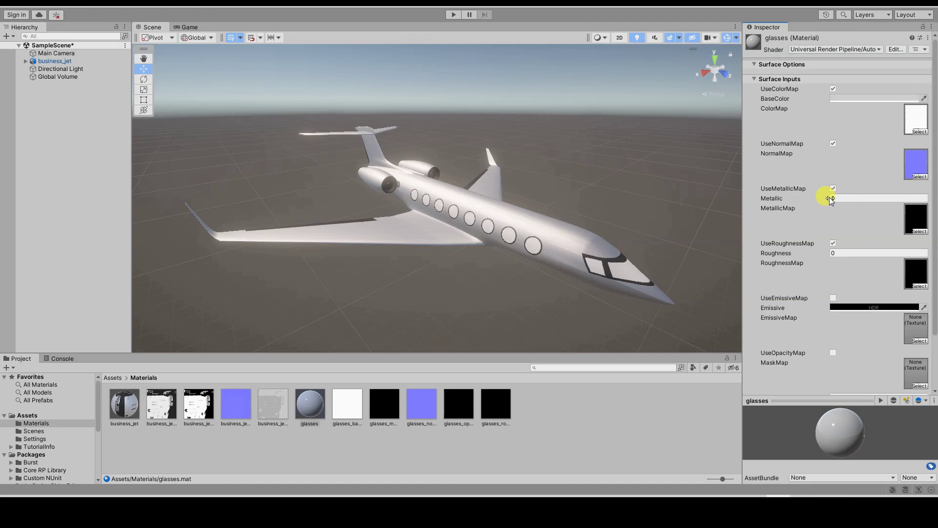
- Try UseEmissiveMap on the masked glasses material and switch it back off
scroll(831, 200, down, 3)
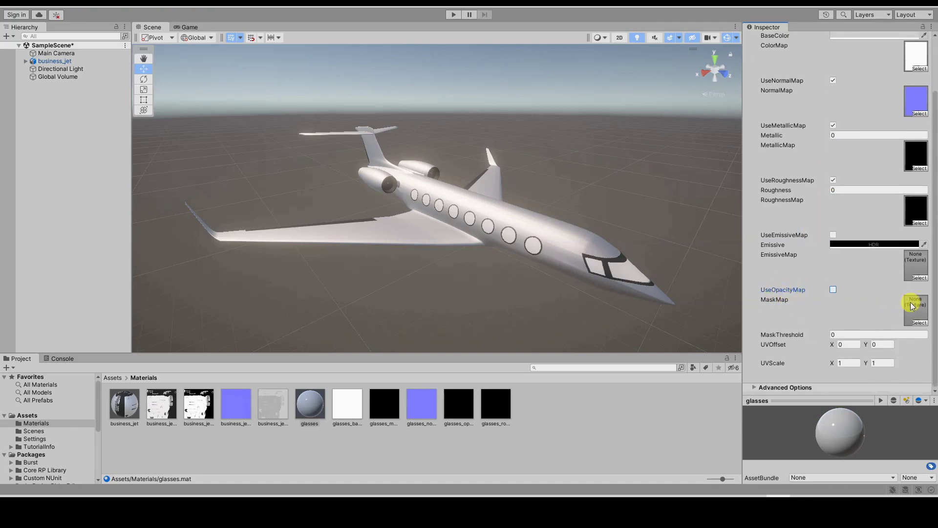
click(785, 238)
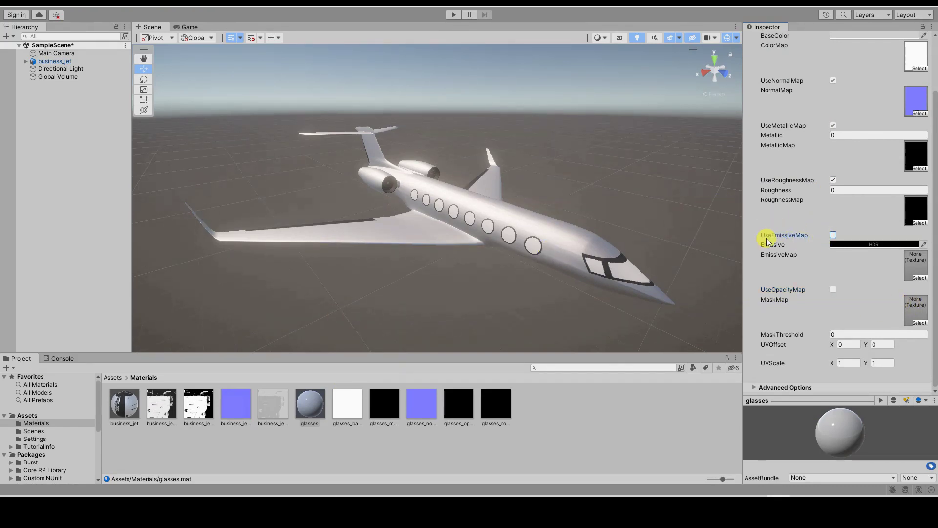
click(834, 235)
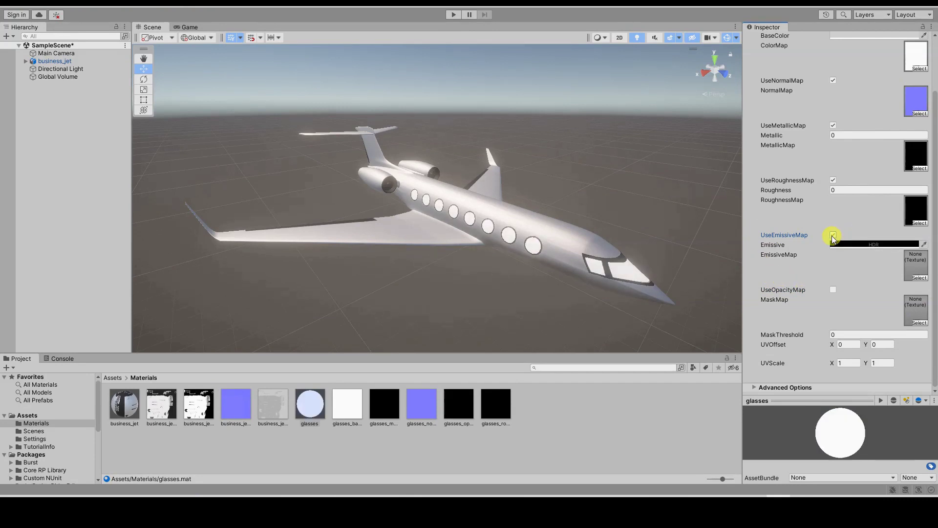
click(833, 236)
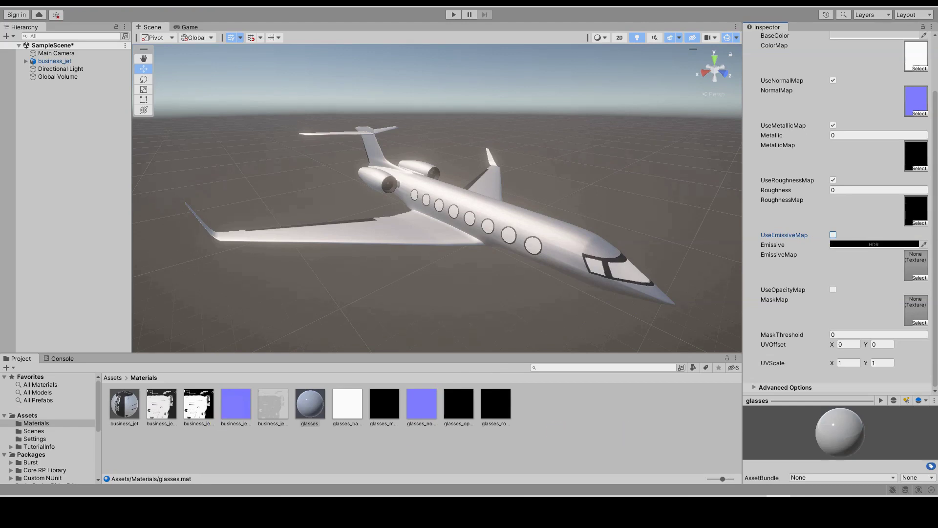
- Deselect the glasses material and inspect the jet and its windows from the opposite side in the scene
click(473, 279)
alt+drag(474, 279, 218, 313)
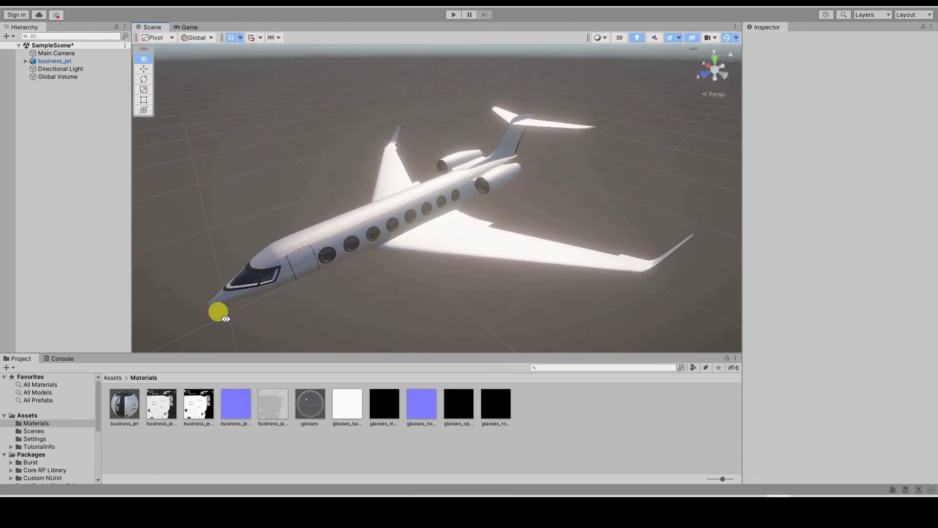